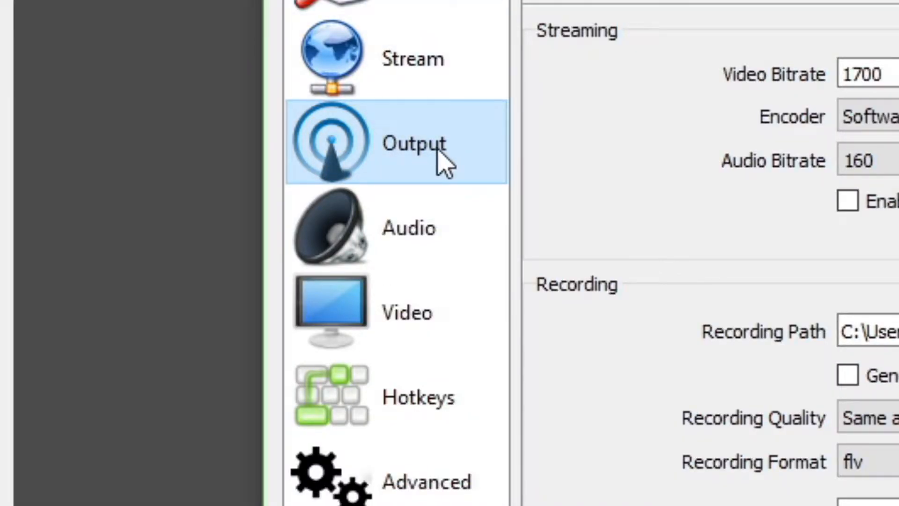
Step: Set the streaming encoder to Hardware (QSV) in the output settings
{"action": "left_click", "coordinate": [866, 116]}
{"action": "left_click", "coordinate": [99, 112]}
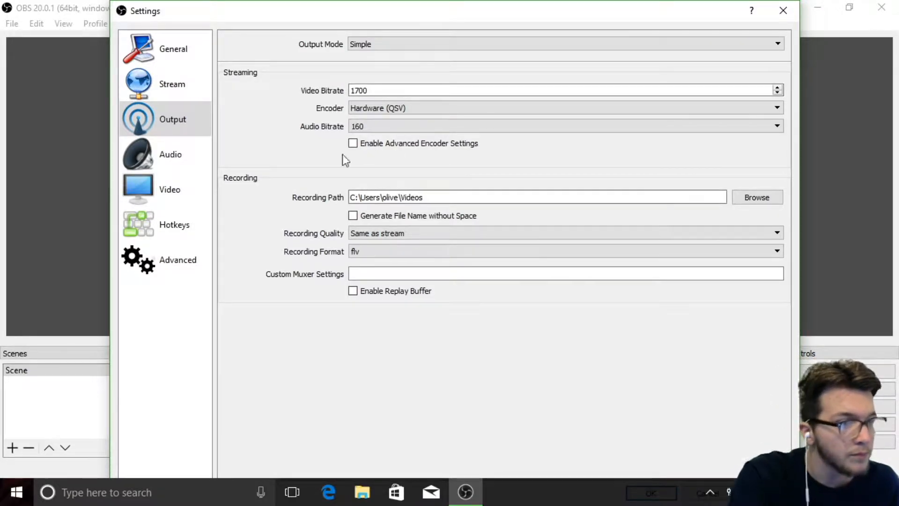
{"action": "left_click_drag", "start_coordinate": [372, 19], "coordinate": [389, 6]}
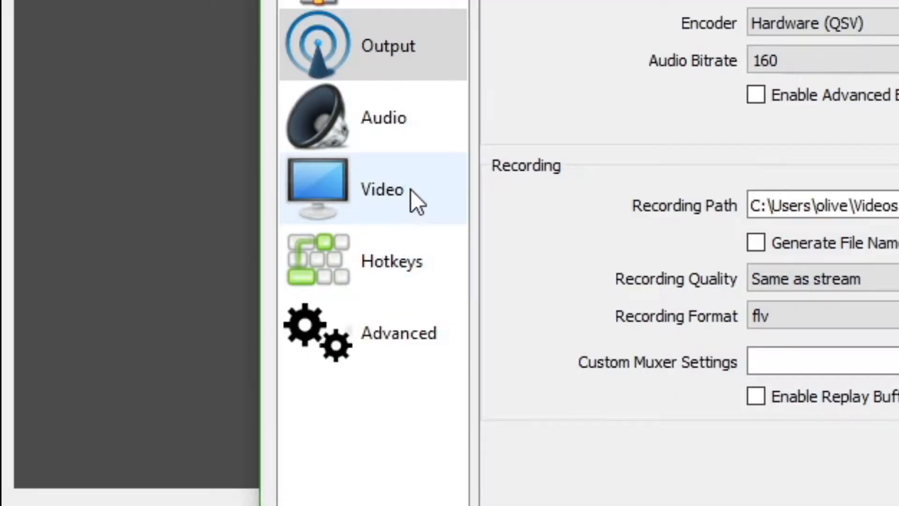
Step: Choose Default as the Mic/Auxiliary Audio Device in the audio settings
{"action": "left_click", "coordinate": [209, 160]}
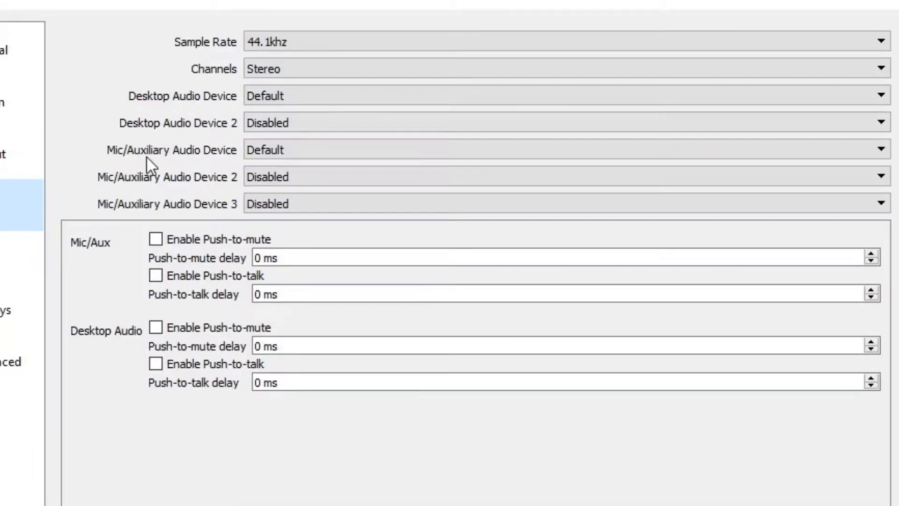
{"action": "left_click", "coordinate": [305, 154]}
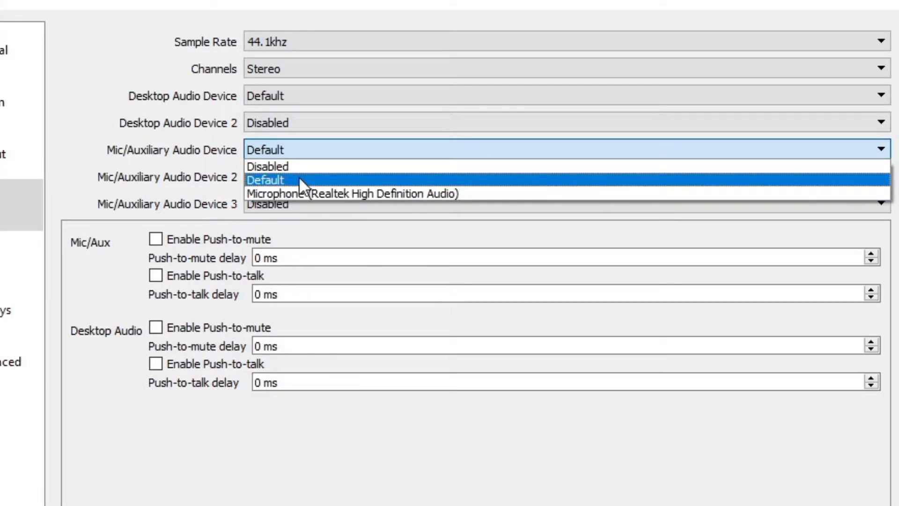
{"action": "left_click", "coordinate": [300, 180]}
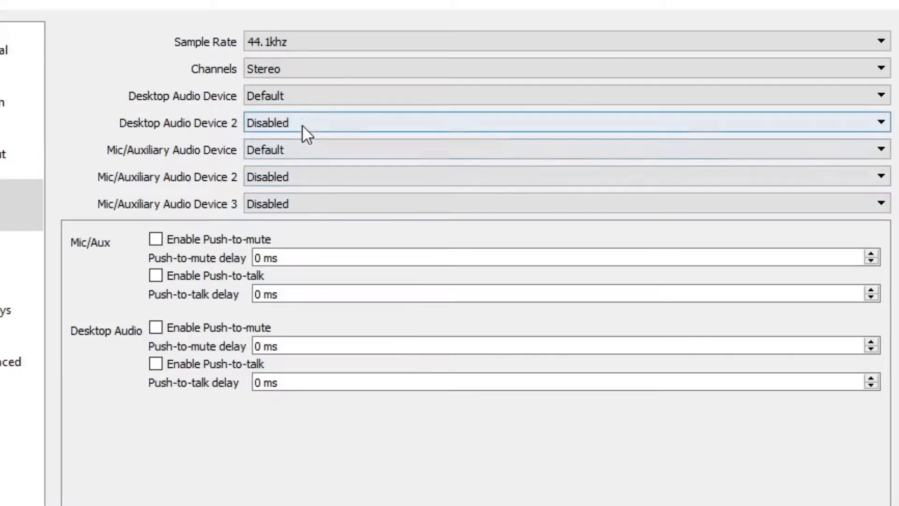
Step: Check the options for the first Desktop Audio Device and close the settings without saving the changes
{"action": "left_click", "coordinate": [301, 97]}
{"action": "left_click", "coordinate": [301, 96]}
{"action": "left_click", "coordinate": [300, 95]}
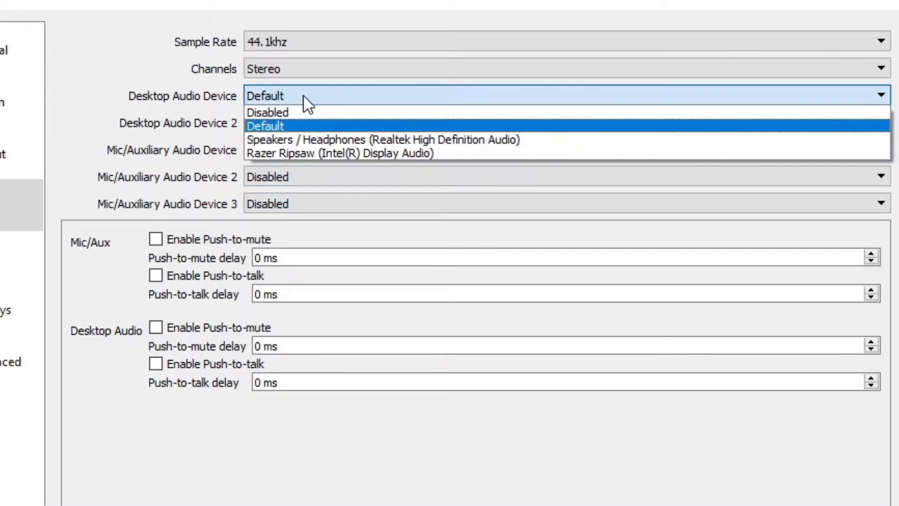
{"action": "left_click", "coordinate": [303, 96]}
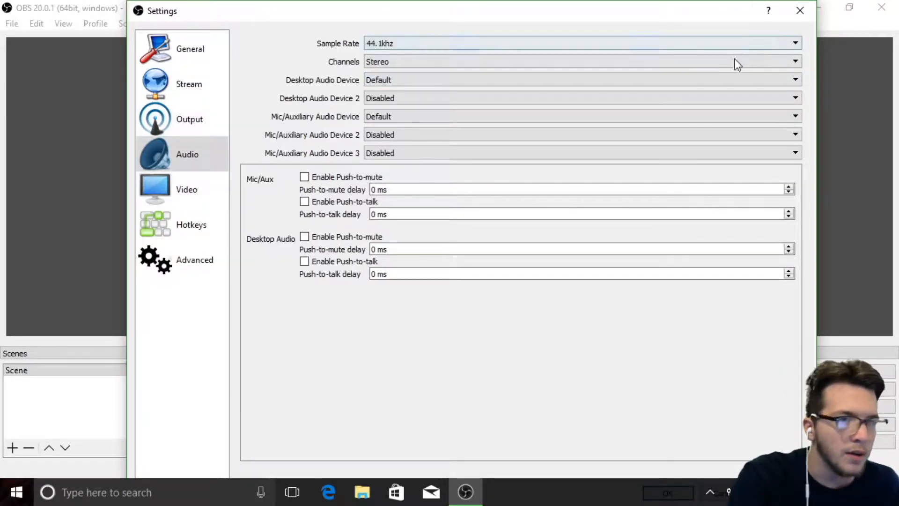
{"action": "left_click", "coordinate": [800, 10]}
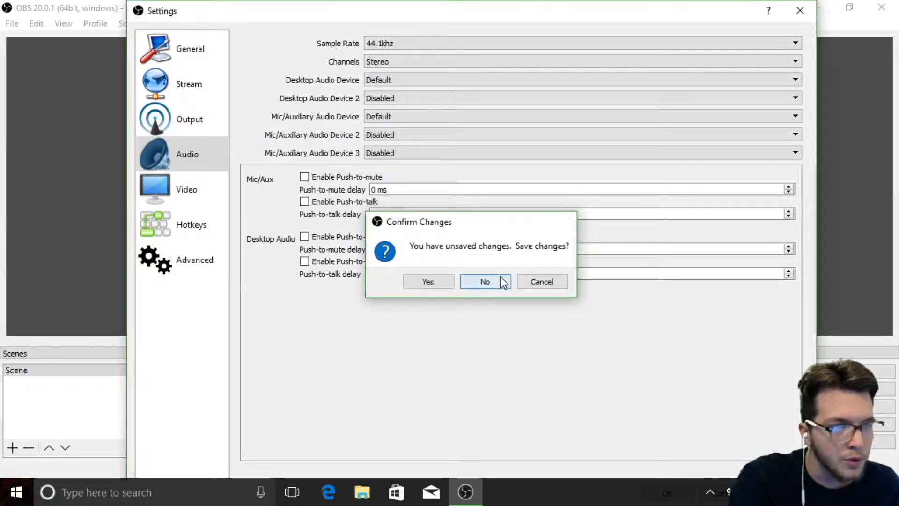
{"action": "left_click", "coordinate": [501, 281]}
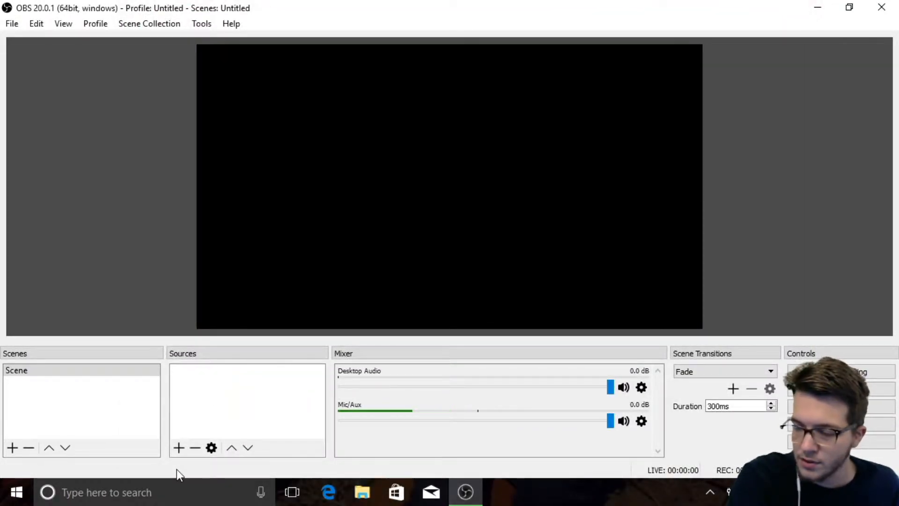
Step: Open Task Manager and go to the details entry of the running obs64 process
{"action": "left_click", "coordinate": [156, 499]}
{"action": "type", "text": "task"}
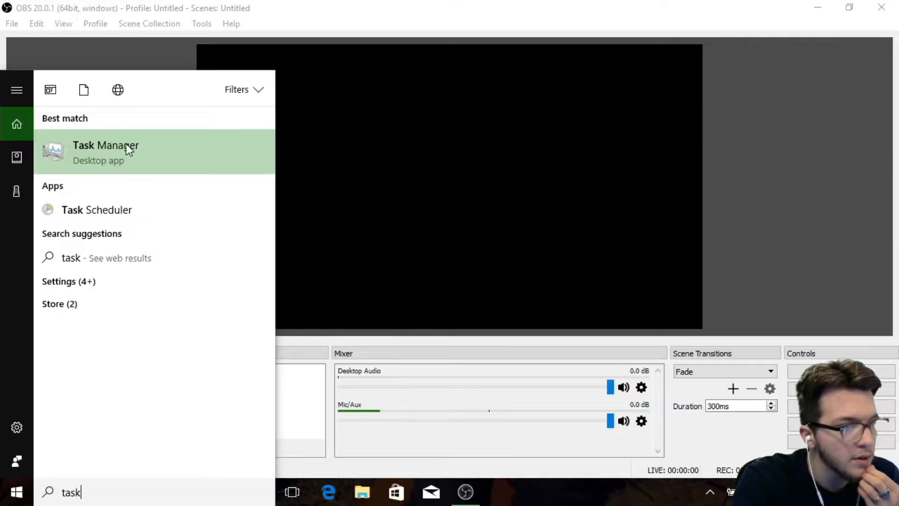
{"action": "left_click", "coordinate": [123, 146]}
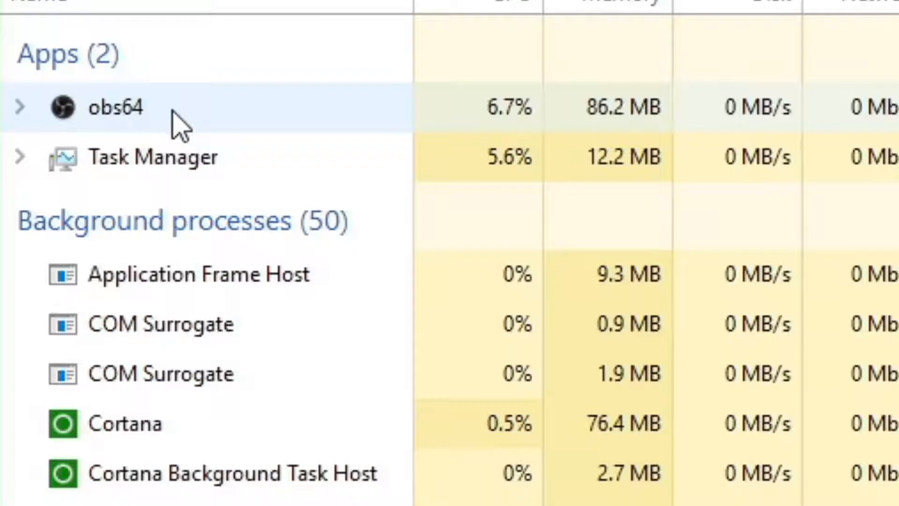
{"action": "right_click", "coordinate": [147, 158]}
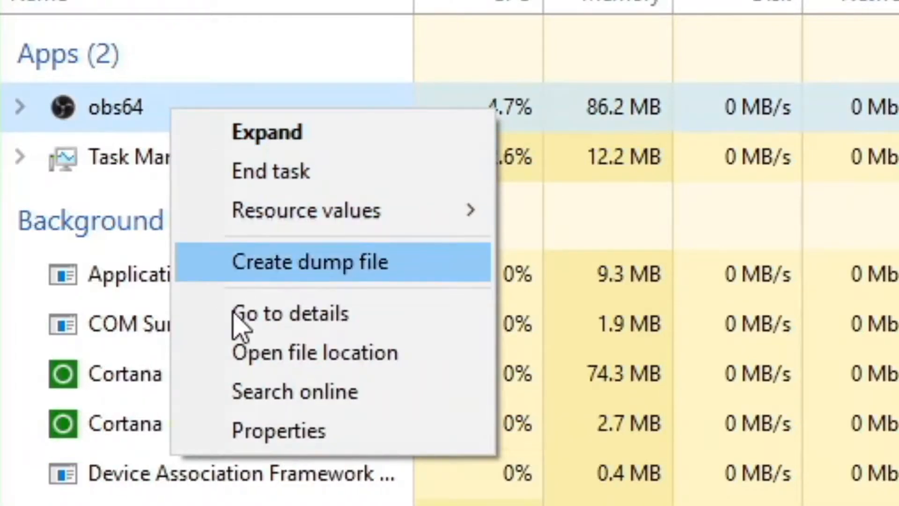
{"action": "left_click", "coordinate": [269, 326]}
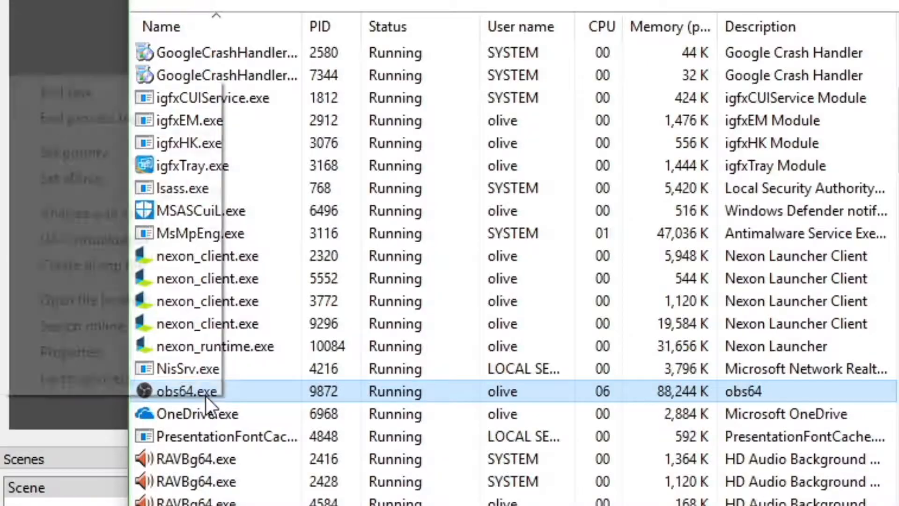
Step: Examine the priority options of the obs64.exe process and close Task Manager
{"action": "right_click", "coordinate": [123, 315]}
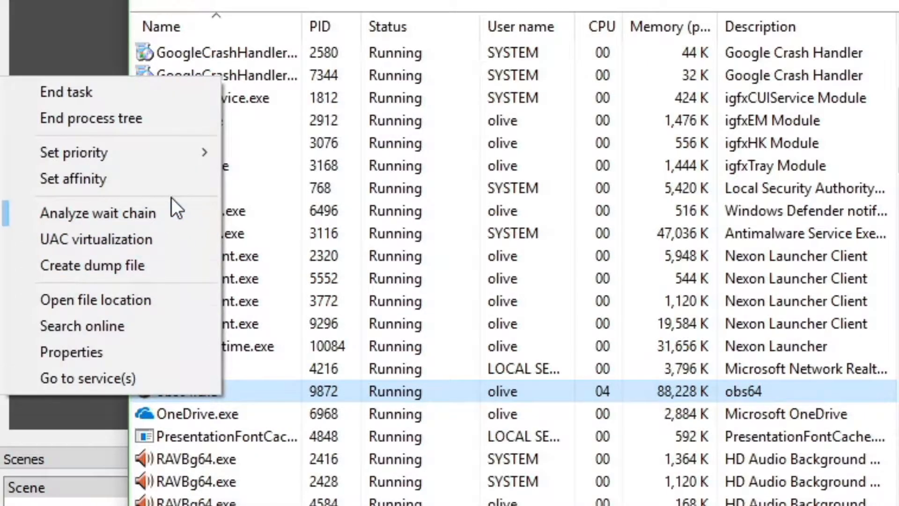
{"action": "mouse_move", "coordinate": [182, 162]}
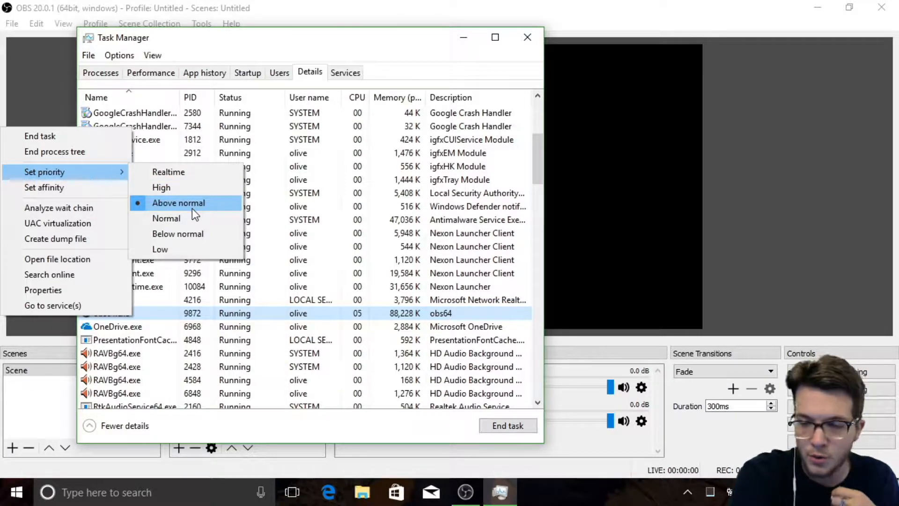
{"action": "left_click", "coordinate": [217, 47]}
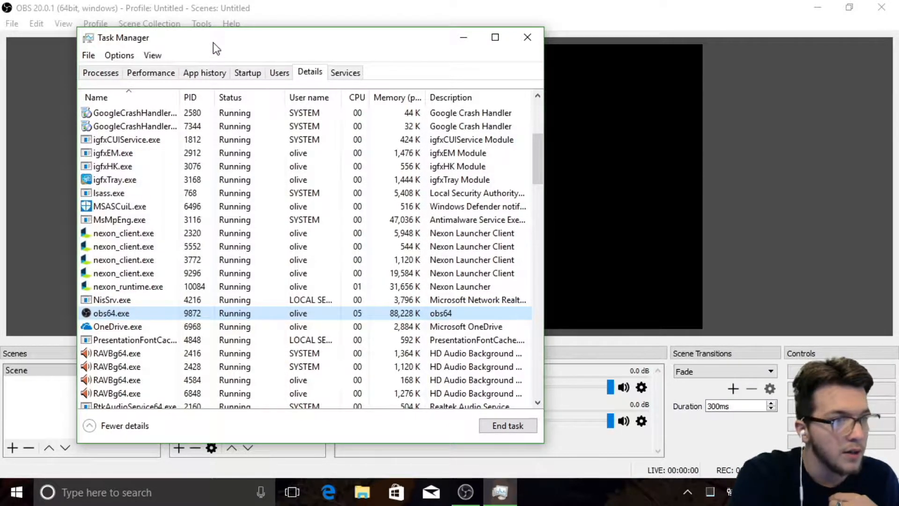
{"action": "left_click", "coordinate": [533, 46]}
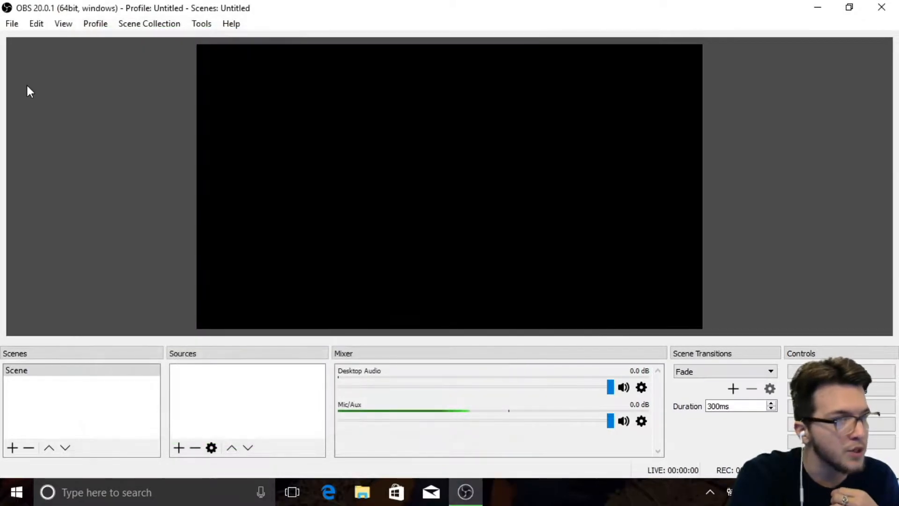
Step: Try a common FPS value of 29.97 in the video settings and close the settings without saving
{"action": "left_click", "coordinate": [11, 24]}
{"action": "left_click", "coordinate": [52, 77]}
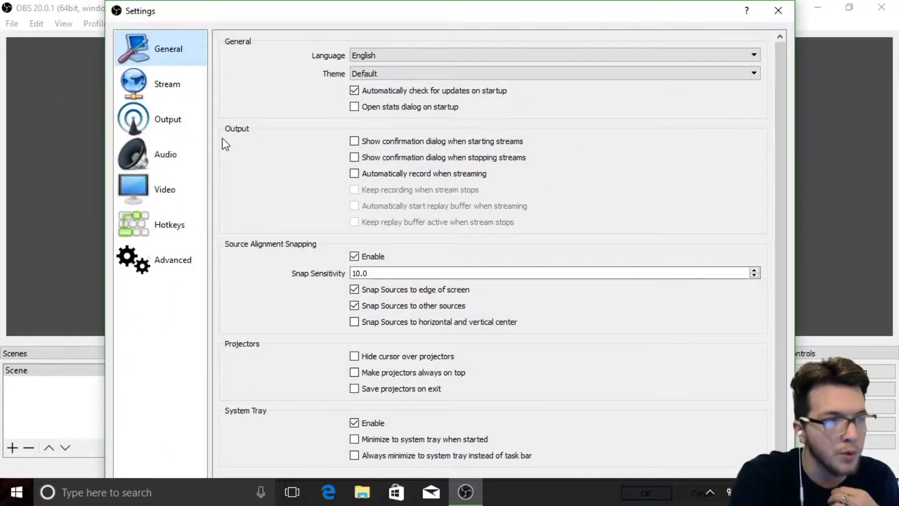
{"action": "left_click", "coordinate": [200, 192]}
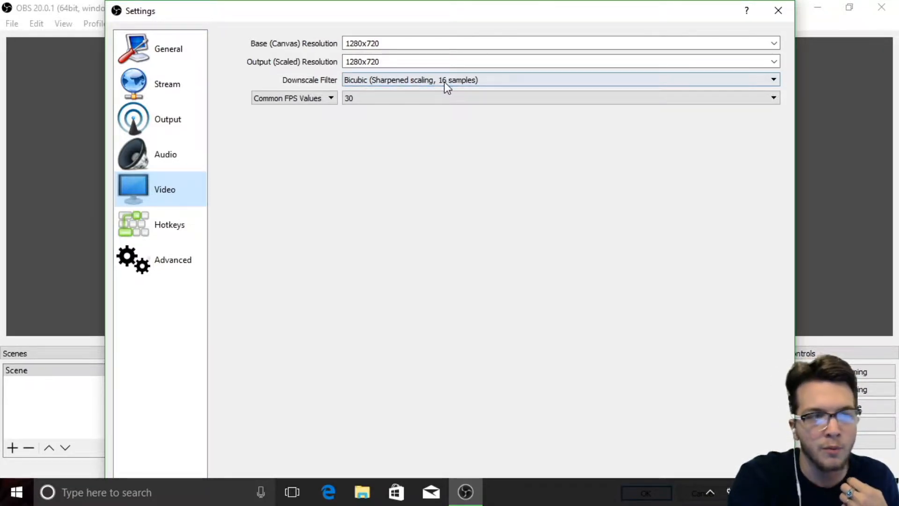
{"action": "left_click", "coordinate": [347, 100]}
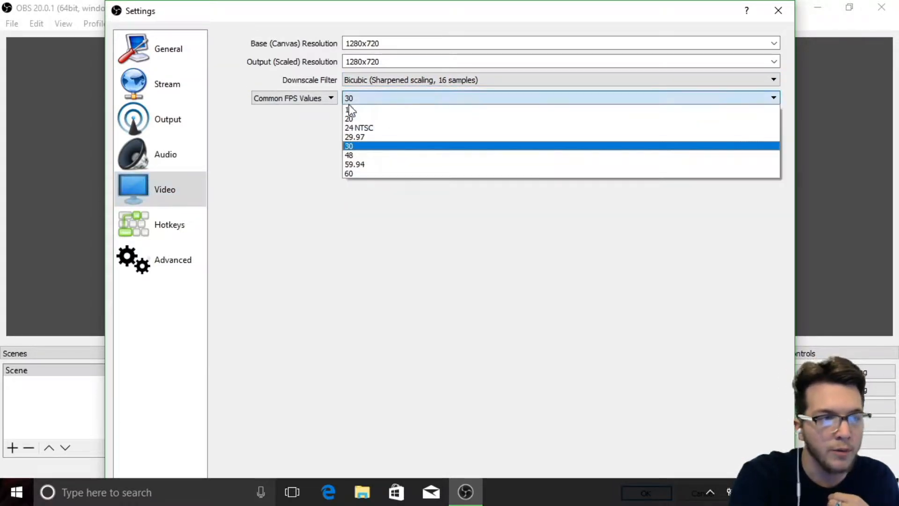
{"action": "left_click", "coordinate": [358, 139]}
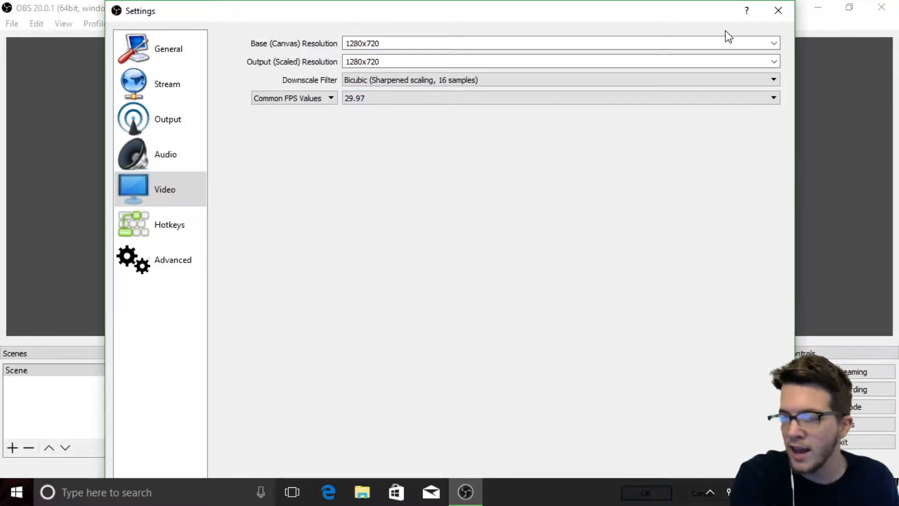
{"action": "left_click", "coordinate": [778, 10]}
{"action": "left_click", "coordinate": [477, 282]}
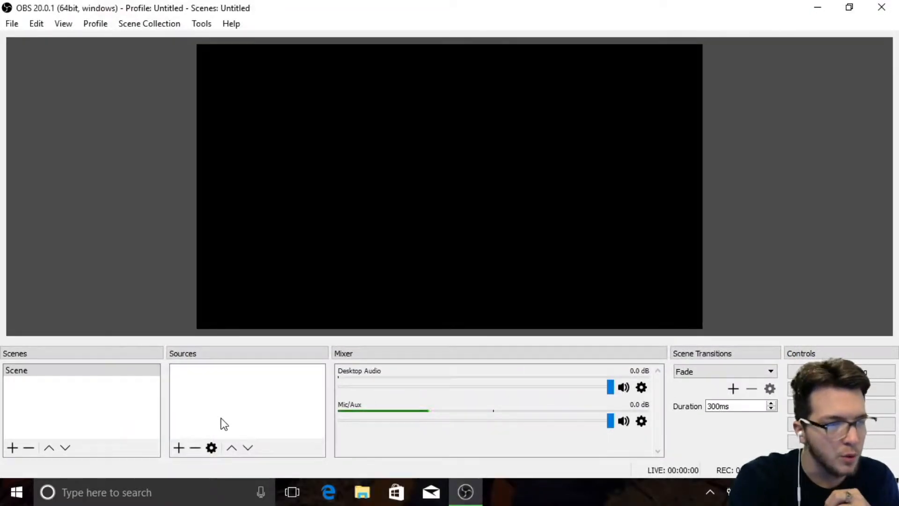
Step: Add a new Video Capture Device source that uses the Integrated Webcam
{"action": "right_click", "coordinate": [222, 377]}
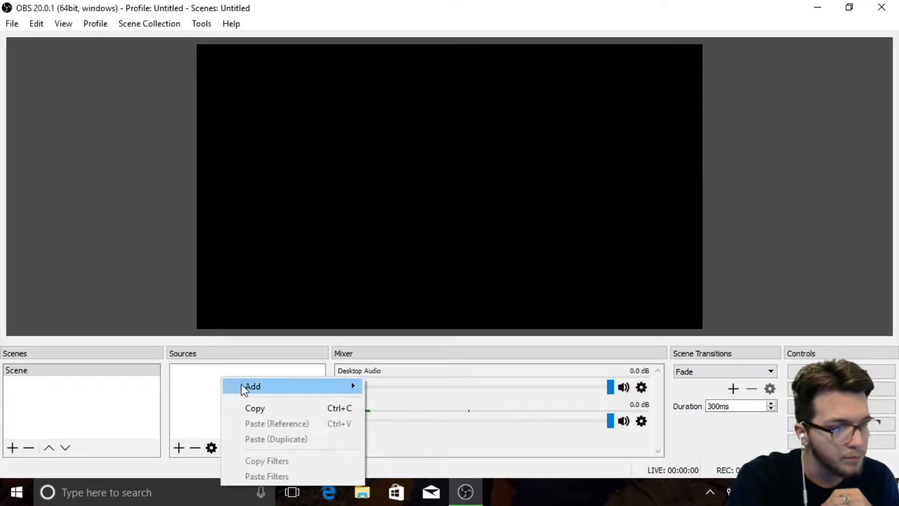
{"action": "mouse_move", "coordinate": [246, 386]}
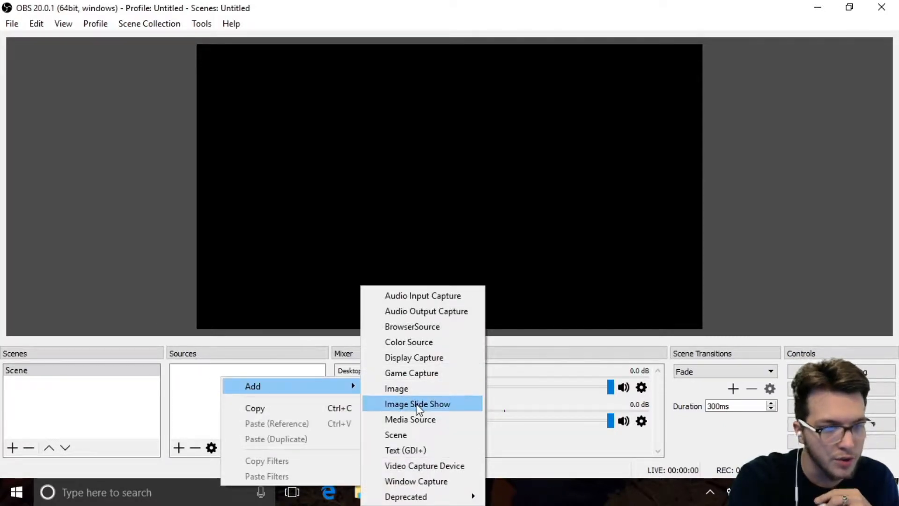
{"action": "left_click", "coordinate": [434, 470]}
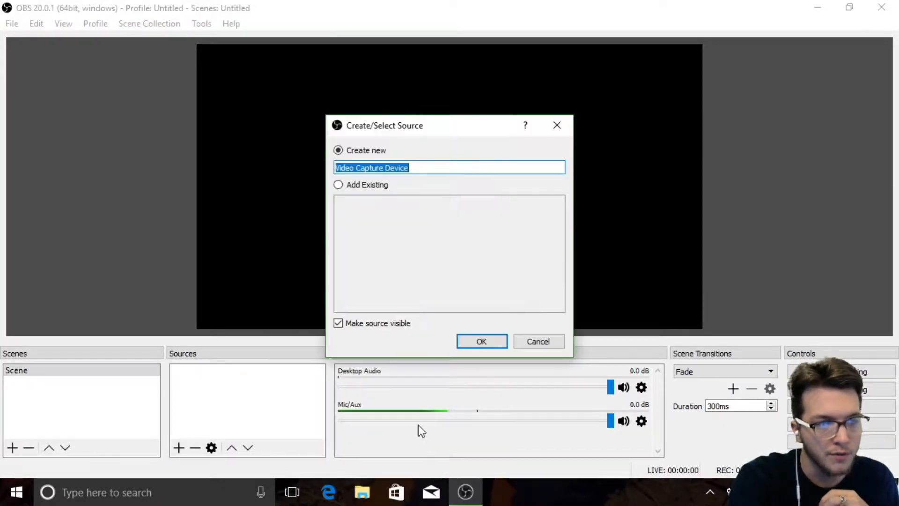
{"action": "left_click", "coordinate": [483, 342]}
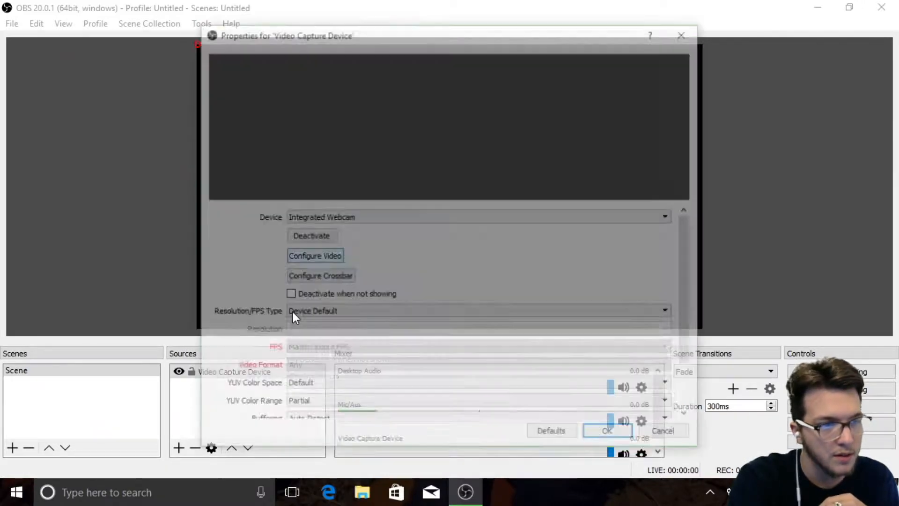
{"action": "left_click", "coordinate": [611, 435]}
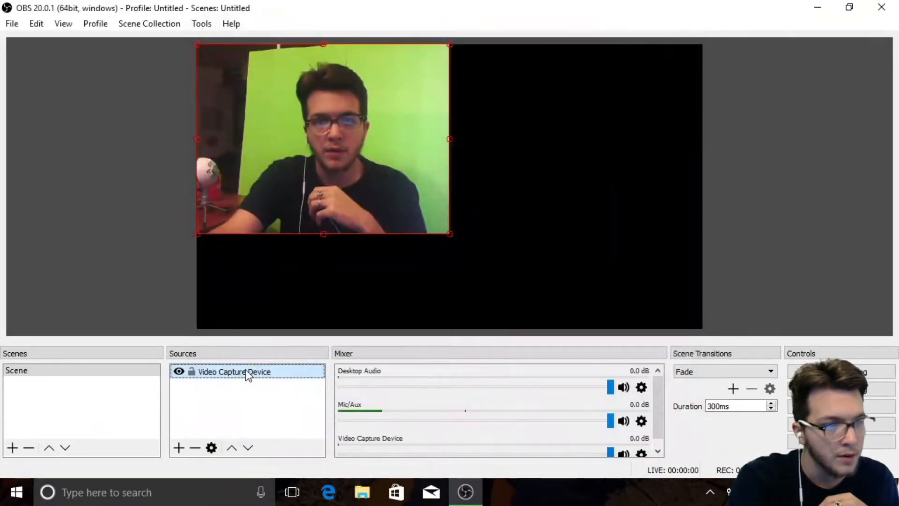
{"action": "right_click", "coordinate": [244, 377]}
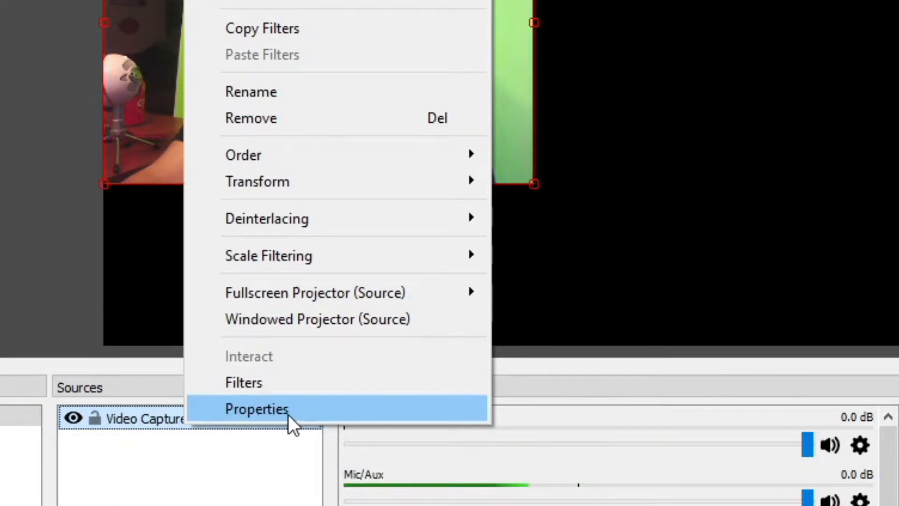
{"action": "left_click", "coordinate": [288, 414]}
{"action": "key", "text": "Escape"}
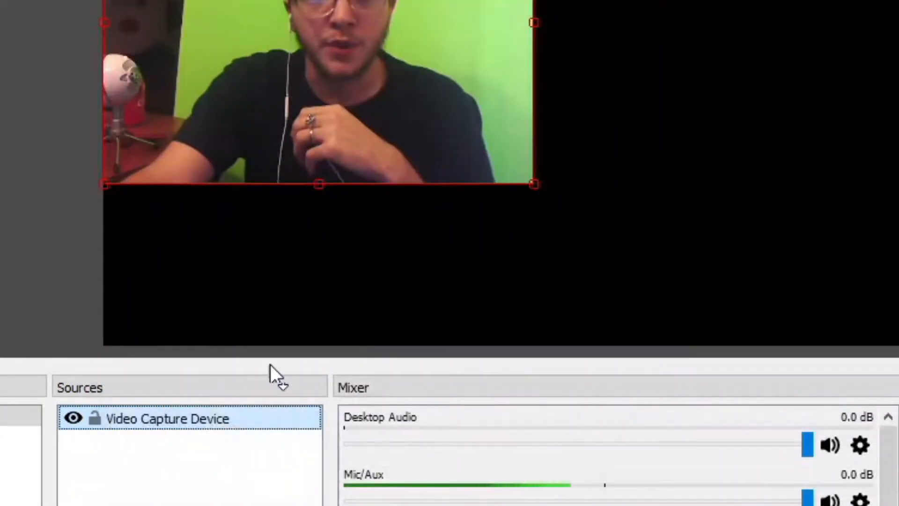
Step: Add a Chroma Key effect filter to the Video Capture Device source, keeping the suggested name
{"action": "right_click", "coordinate": [219, 424]}
{"action": "left_click", "coordinate": [311, 375]}
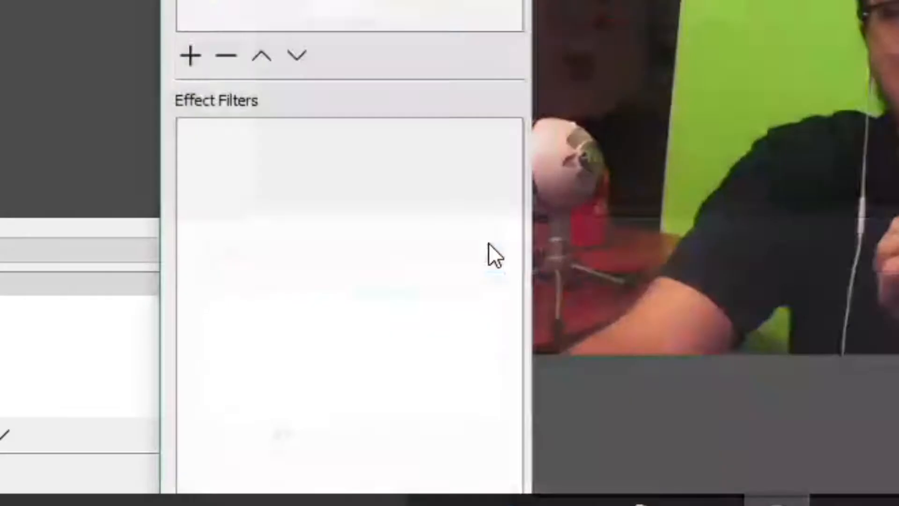
{"action": "right_click", "coordinate": [308, 156]}
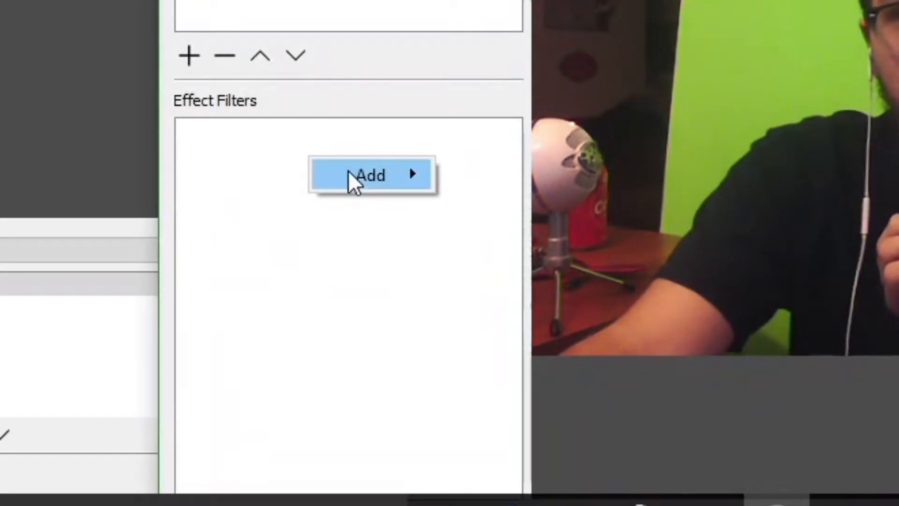
{"action": "mouse_move", "coordinate": [363, 171]}
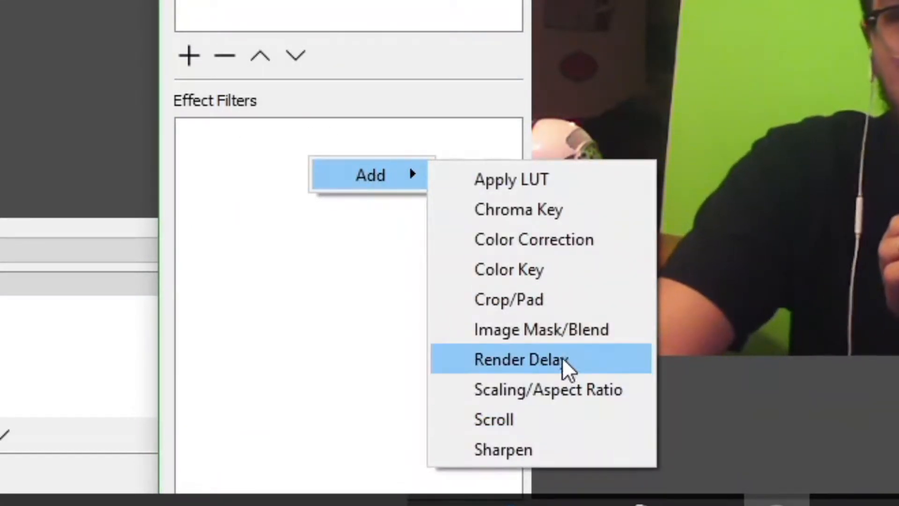
{"action": "left_click", "coordinate": [577, 216]}
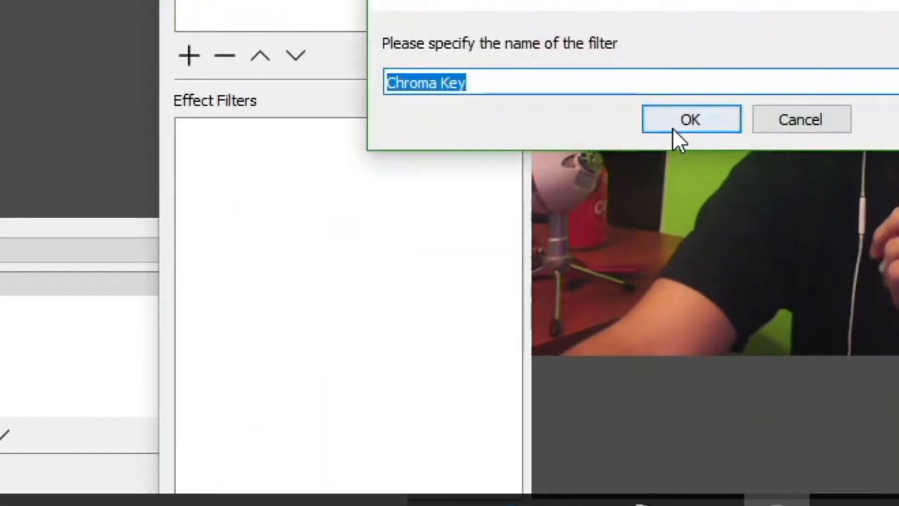
{"action": "left_click", "coordinate": [674, 126]}
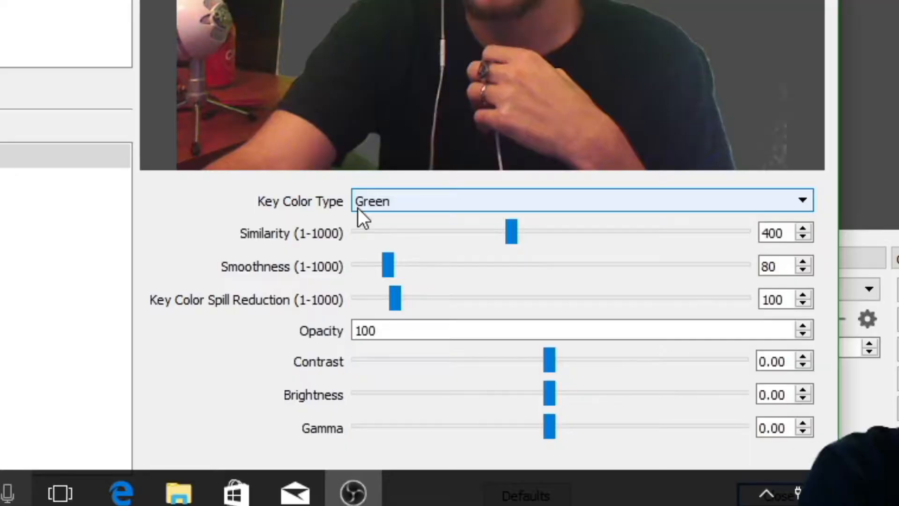
Step: Set the Chroma Key filter's key color type to Magenta
{"action": "left_click", "coordinate": [468, 322]}
{"action": "left_click", "coordinate": [403, 253]}
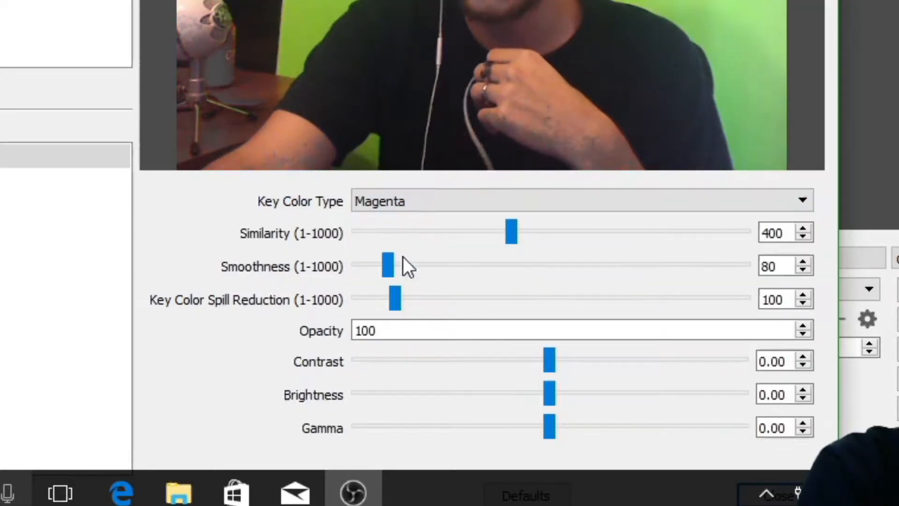
Step: Set the Chroma Key filter's key color type to Custom and choose pure red (#ff0000) as the key color
{"action": "left_click", "coordinate": [424, 199]}
{"action": "left_click", "coordinate": [411, 256]}
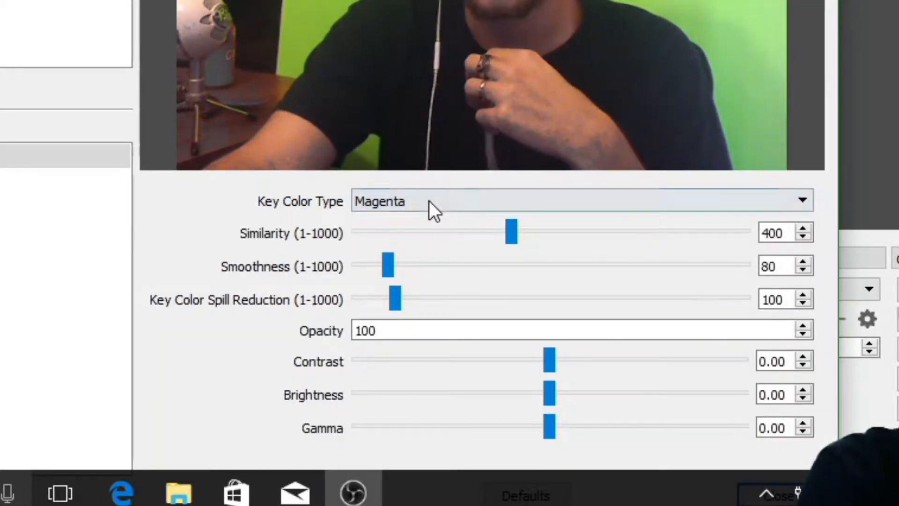
{"action": "left_click", "coordinate": [427, 202]}
{"action": "left_click", "coordinate": [412, 266]}
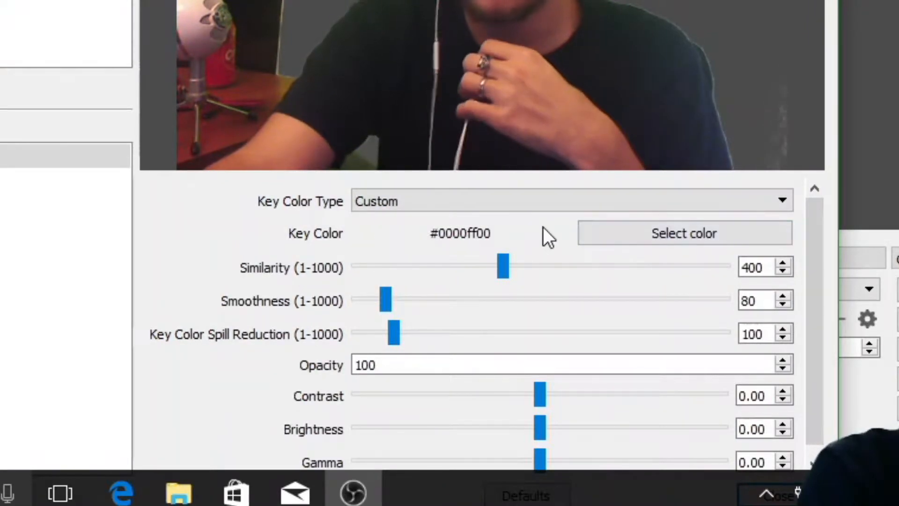
{"action": "left_click", "coordinate": [649, 239]}
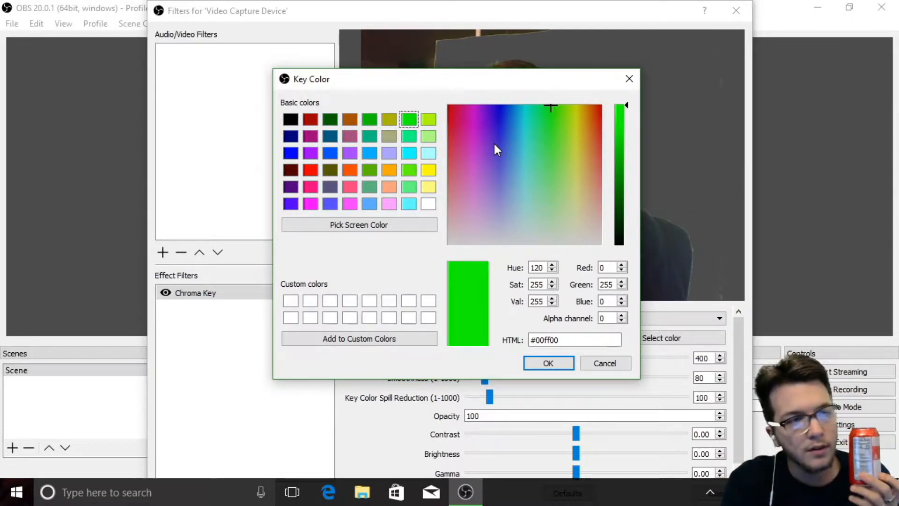
{"action": "left_click", "coordinate": [314, 171]}
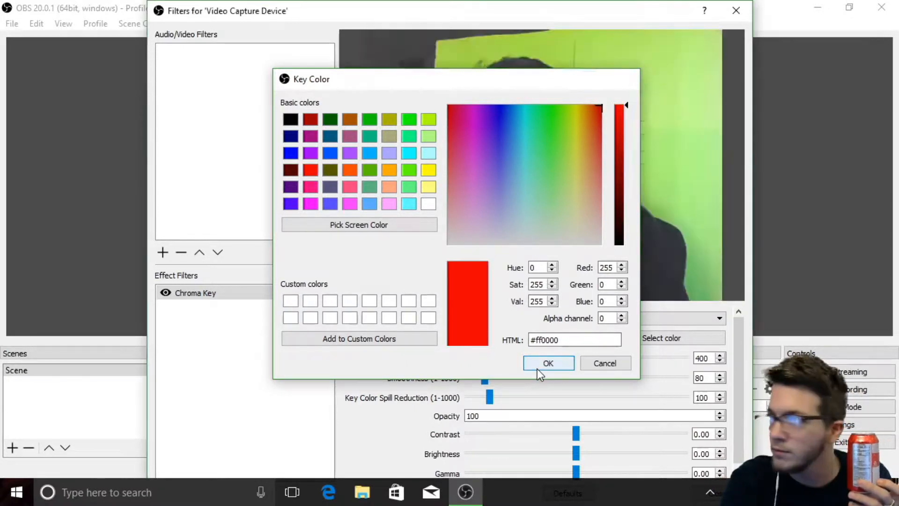
{"action": "left_click", "coordinate": [538, 368]}
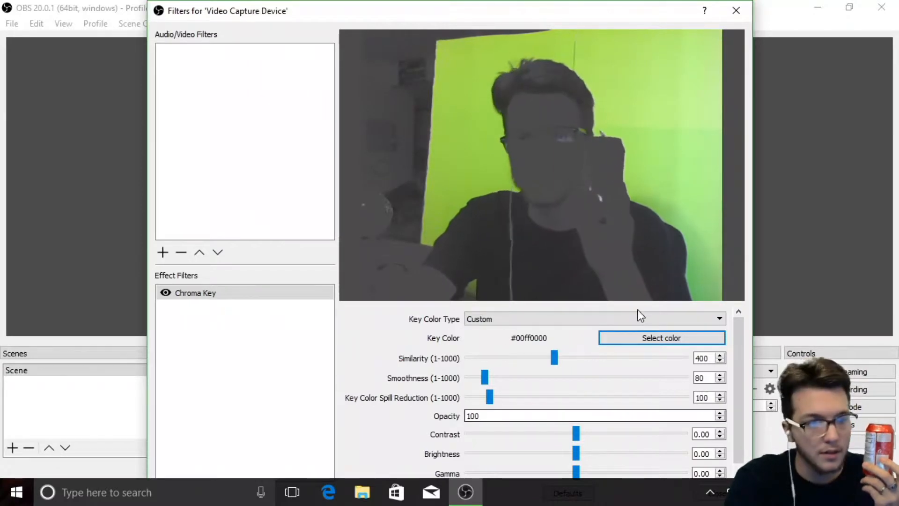
Step: Set the Chroma Key filter's smoothness to 81 and its similarity to 350, keeping the Custom key color type
{"action": "left_click", "coordinate": [620, 319]}
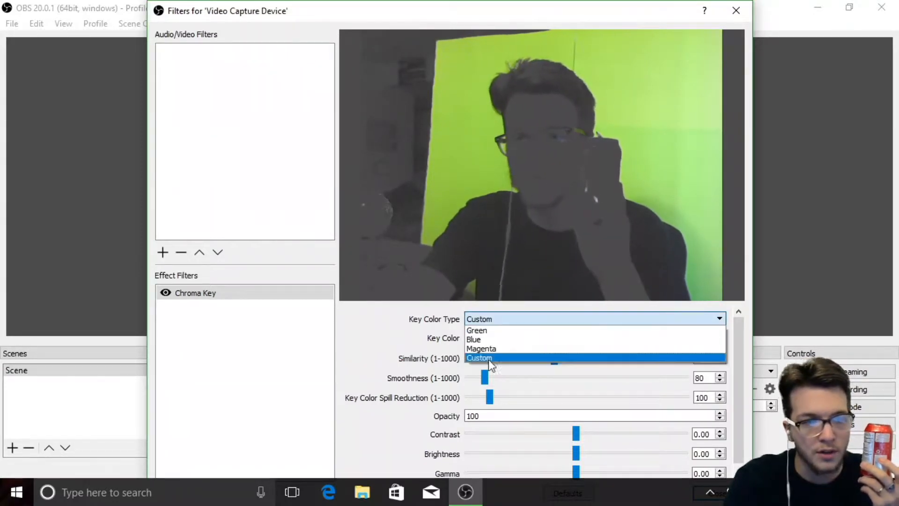
{"action": "left_click", "coordinate": [502, 377]}
{"action": "mouse_move", "coordinate": [554, 358]}
{"action": "left_mouse_down"}
{"action": "mouse_move", "coordinate": [523, 358]}
{"action": "mouse_move", "coordinate": [544, 363]}
{"action": "left_mouse_up"}
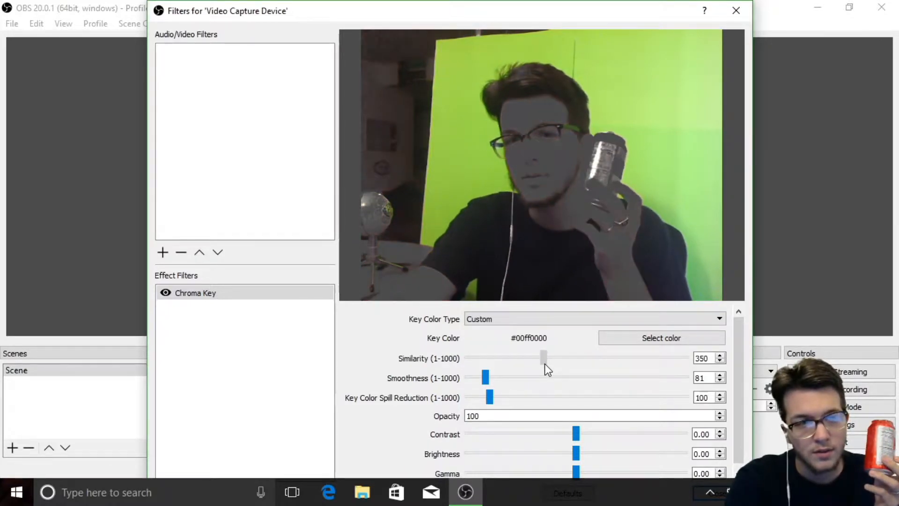
Step: Change the Chroma Key filter's key color type to Green and close the filter settings
{"action": "left_click", "coordinate": [672, 343]}
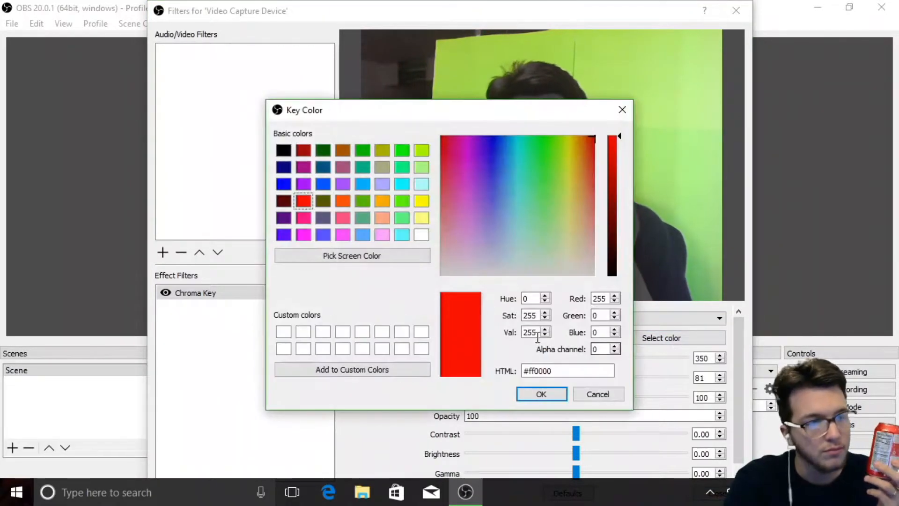
{"action": "left_click", "coordinate": [599, 394]}
{"action": "left_click", "coordinate": [639, 319]}
{"action": "left_click", "coordinate": [595, 327]}
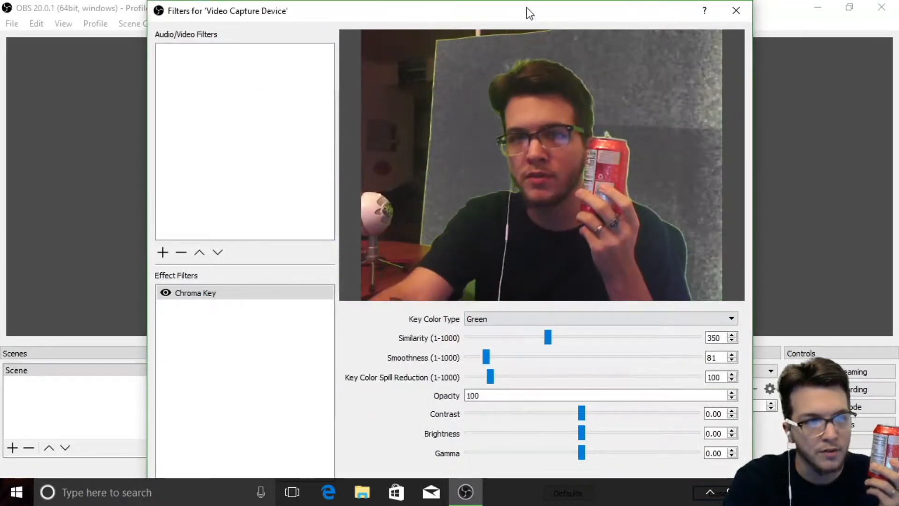
{"action": "left_click_drag", "start_coordinate": [528, 6], "coordinate": [557, 14]}
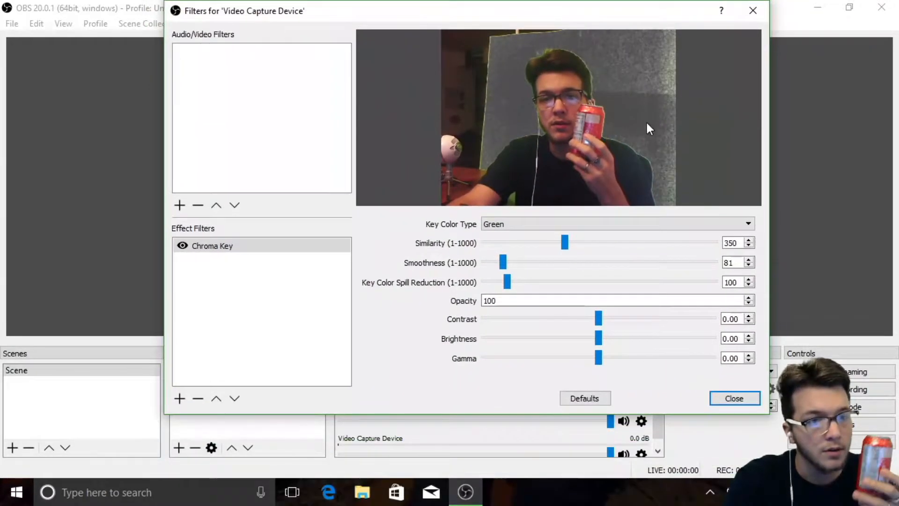
{"action": "left_click", "coordinate": [734, 399]}
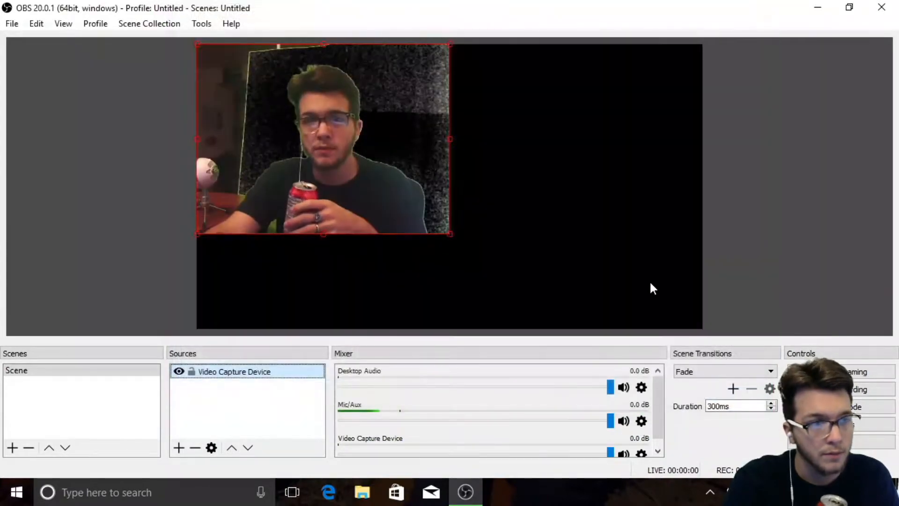
{"action": "right_click", "coordinate": [270, 376]}
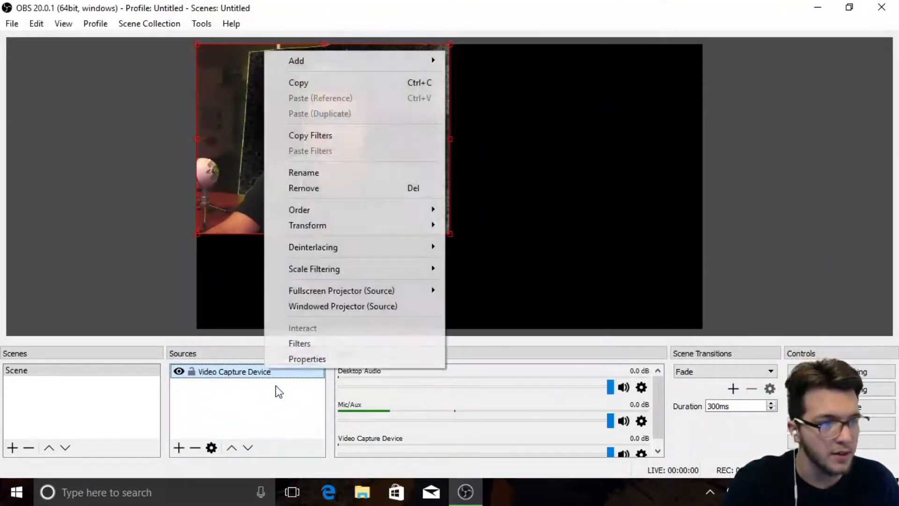
{"action": "left_click", "coordinate": [321, 358]}
{"action": "left_click", "coordinate": [668, 434]}
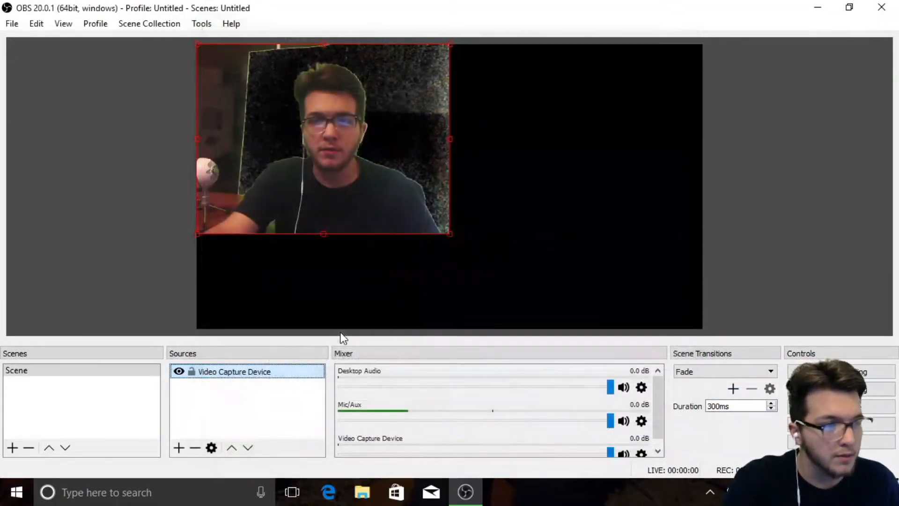
Step: Reopen the Video Capture Device's filters, raise the Chroma Key similarity to 396, and close the filter settings
{"action": "right_click", "coordinate": [261, 374]}
{"action": "left_click", "coordinate": [301, 348]}
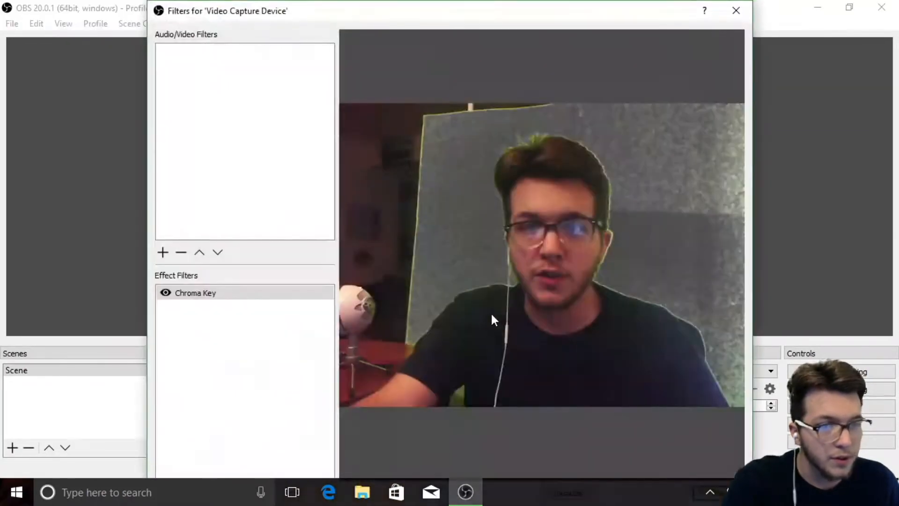
{"action": "left_click", "coordinate": [242, 295]}
{"action": "left_click_drag", "start_coordinate": [545, 337], "coordinate": [556, 341]}
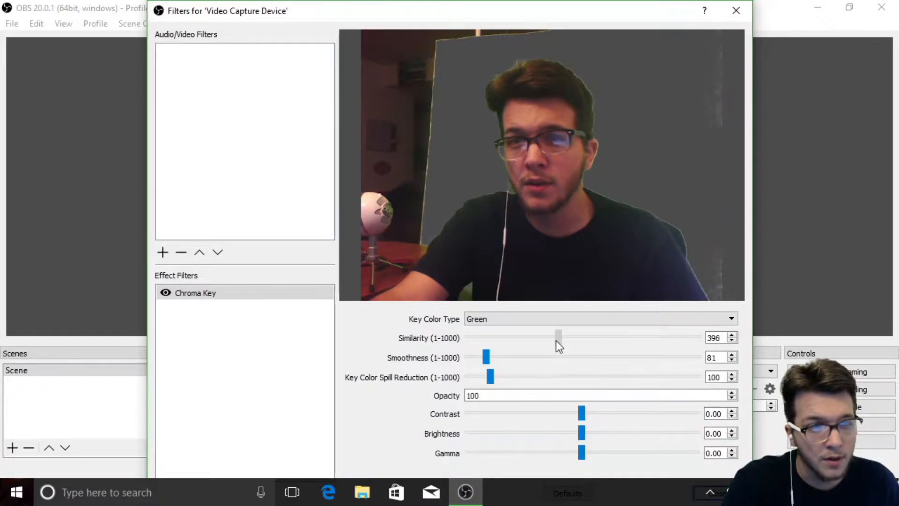
{"action": "left_click", "coordinate": [736, 10]}
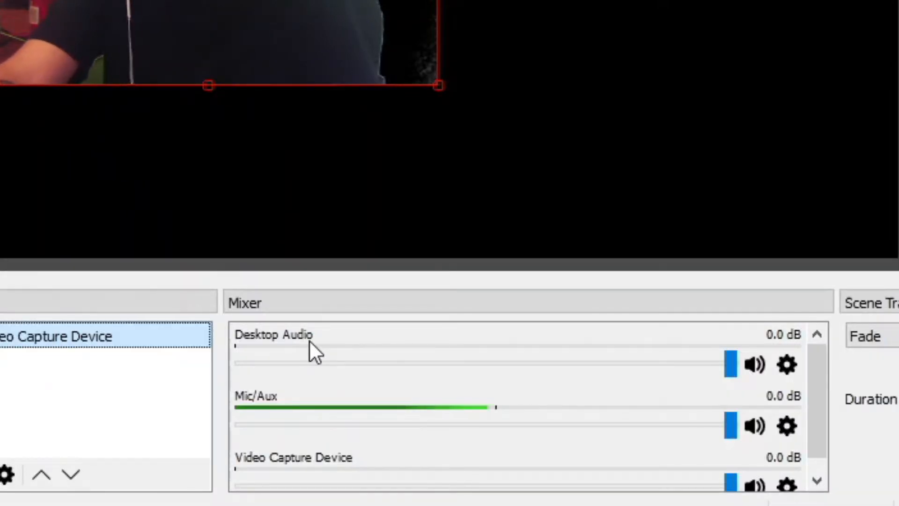
Step: Add a new Text (GDI+) source with the suggested name and enter "TEXT" as its content
{"action": "right_click", "coordinate": [130, 404]}
{"action": "mouse_move", "coordinate": [269, 231]}
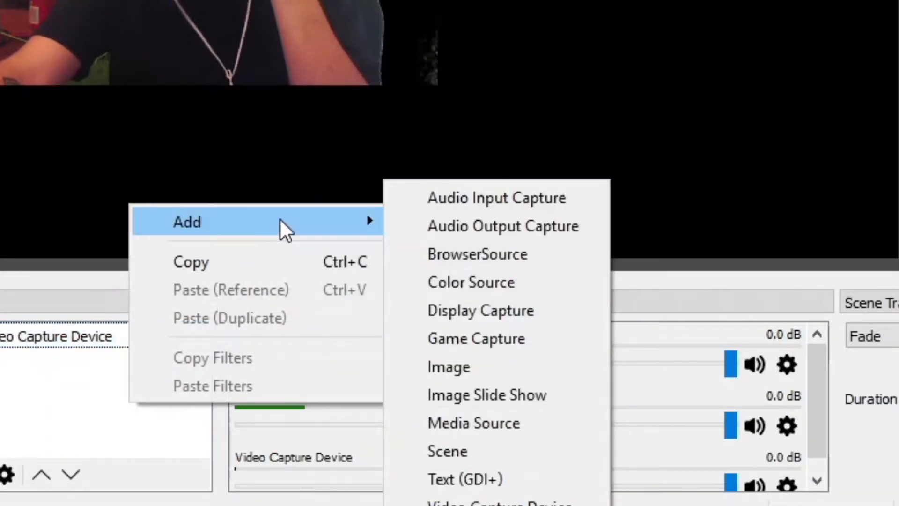
{"action": "left_click", "coordinate": [486, 488]}
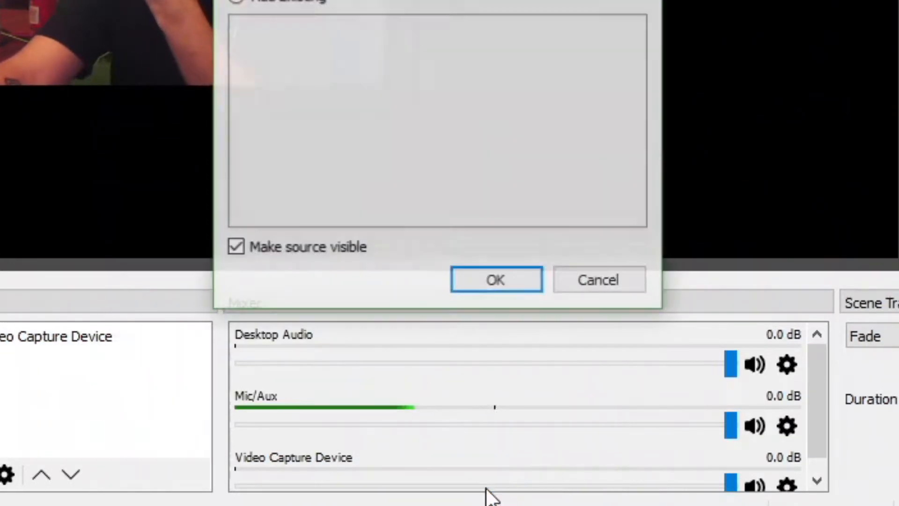
{"action": "left_click", "coordinate": [524, 286]}
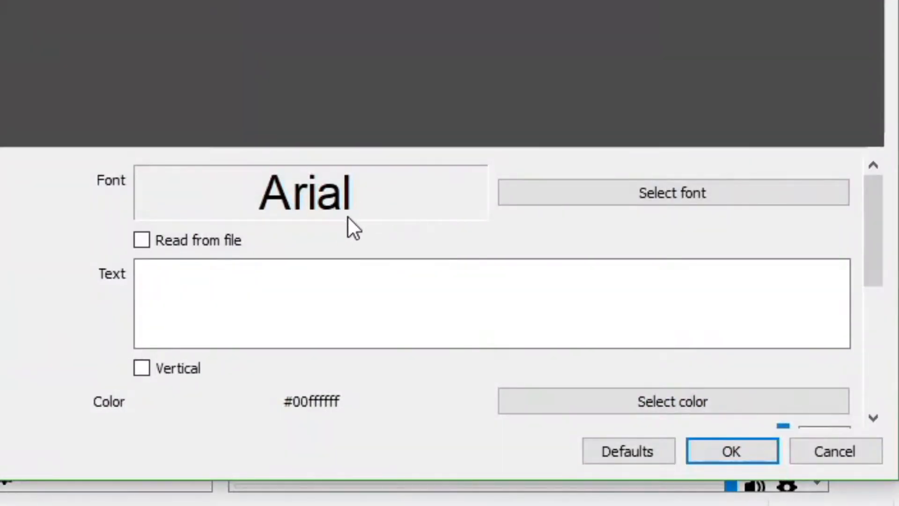
{"action": "type", "text": "TEXT"}
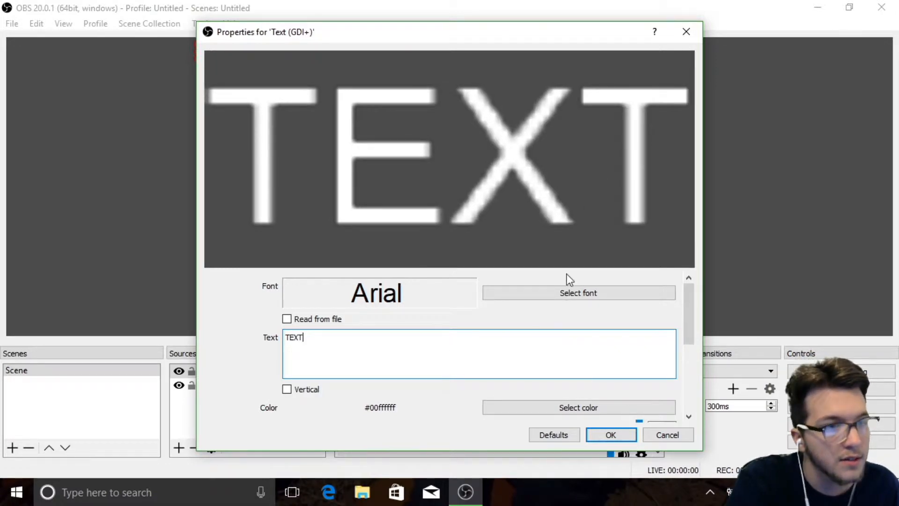
Step: Change the text source's font to Emmett
{"action": "left_click", "coordinate": [561, 293]}
{"action": "scroll", "coordinate": [292, 242], "scroll_direction": "down", "scroll_amount": 4}
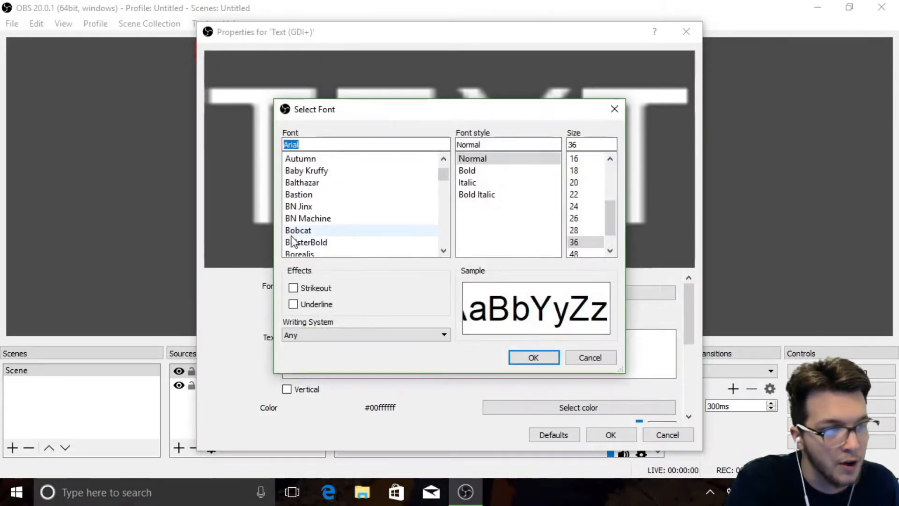
{"action": "scroll", "coordinate": [332, 225], "scroll_direction": "down", "scroll_amount": 4}
{"action": "scroll", "coordinate": [334, 162], "scroll_direction": "down", "scroll_amount": 2}
{"action": "left_click", "coordinate": [315, 206]}
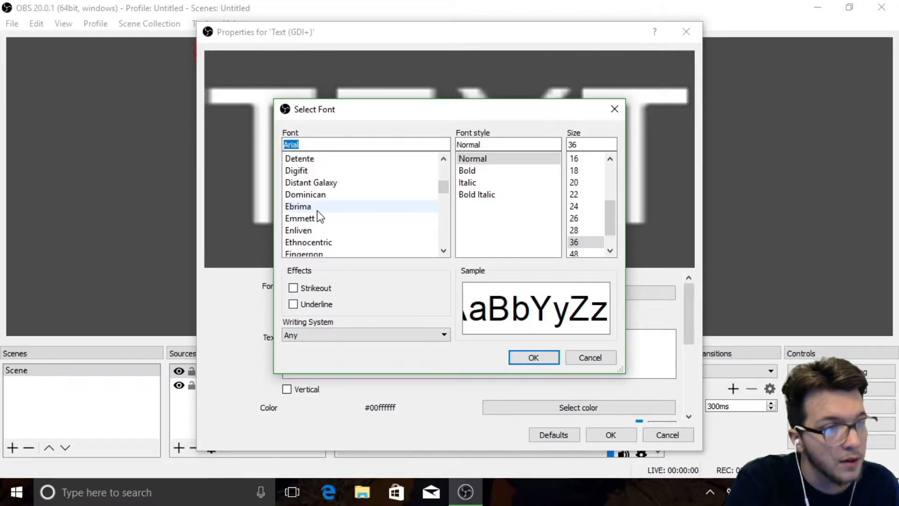
{"action": "left_click", "coordinate": [326, 219]}
{"action": "left_click", "coordinate": [531, 357]}
Step: Set the text color to red (#ff0000)
{"action": "left_click", "coordinate": [515, 410]}
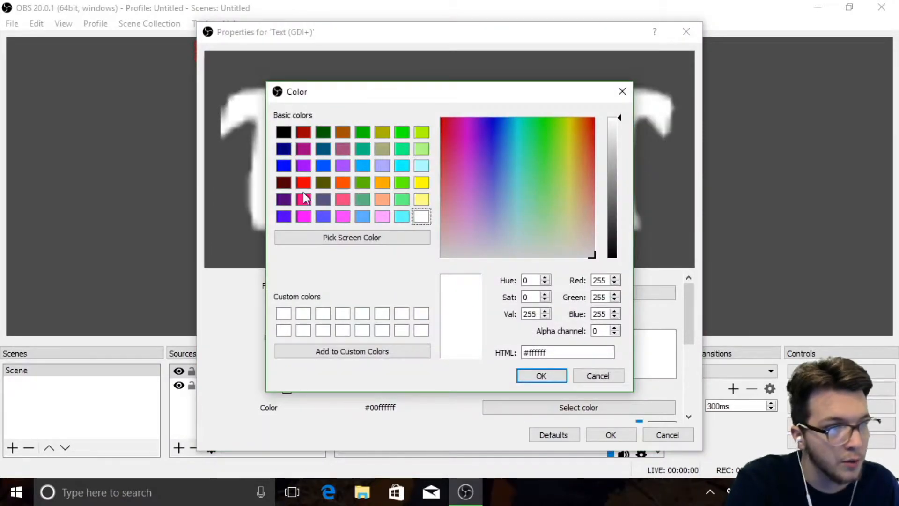
{"action": "left_click", "coordinate": [304, 186]}
{"action": "left_click", "coordinate": [541, 376]}
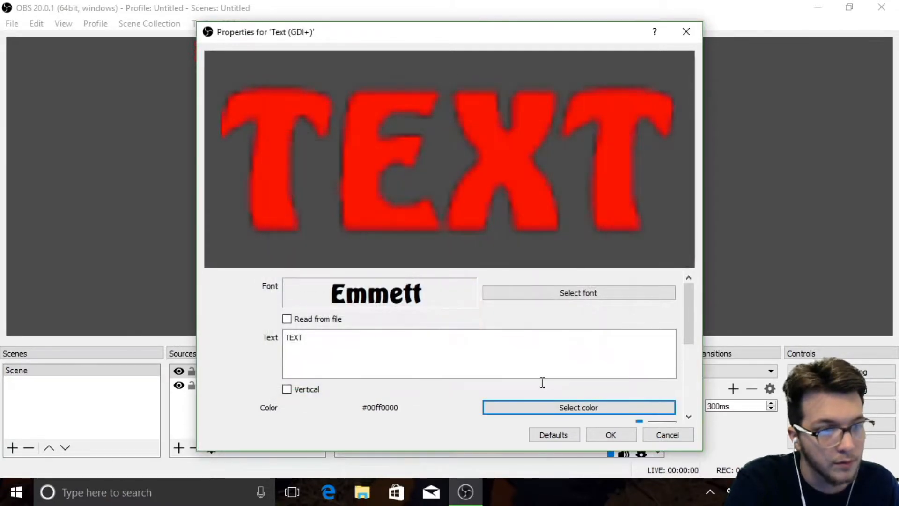
Step: Set the text's background opacity to 100 and its background color to blue (#0000ff)
{"action": "scroll", "coordinate": [231, 331], "scroll_direction": "down", "scroll_amount": 3}
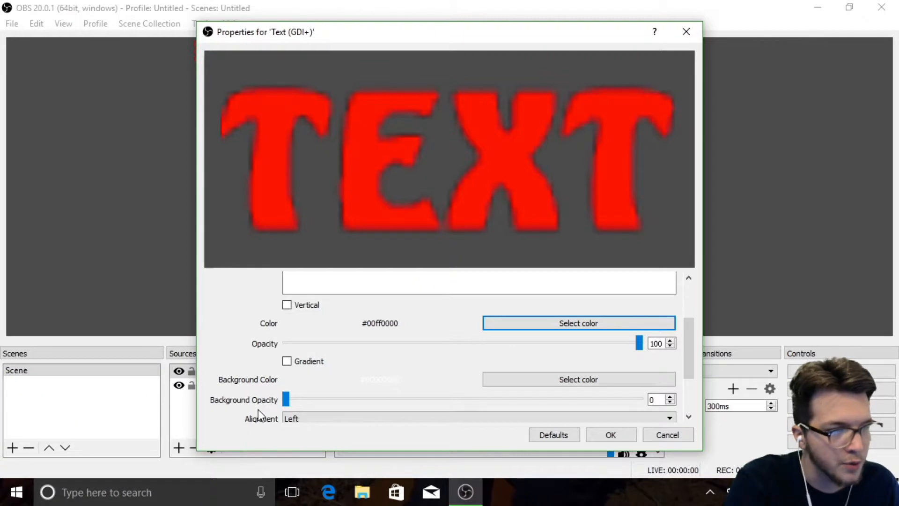
{"action": "left_click_drag", "start_coordinate": [327, 400], "coordinate": [721, 429]}
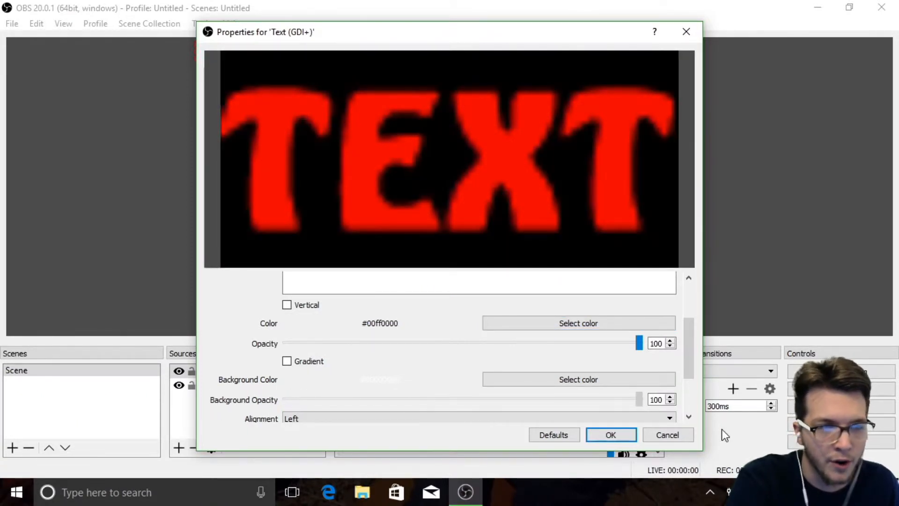
{"action": "left_click", "coordinate": [600, 383]}
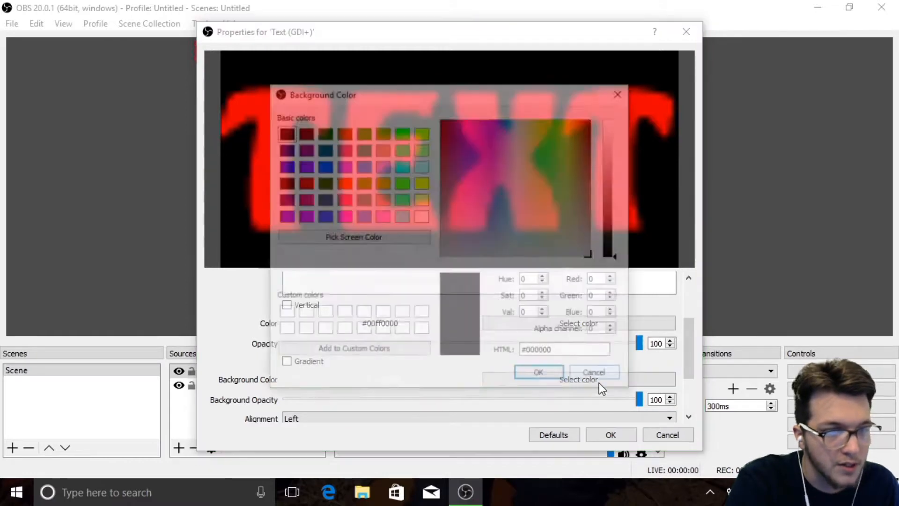
{"action": "left_click", "coordinate": [286, 165]}
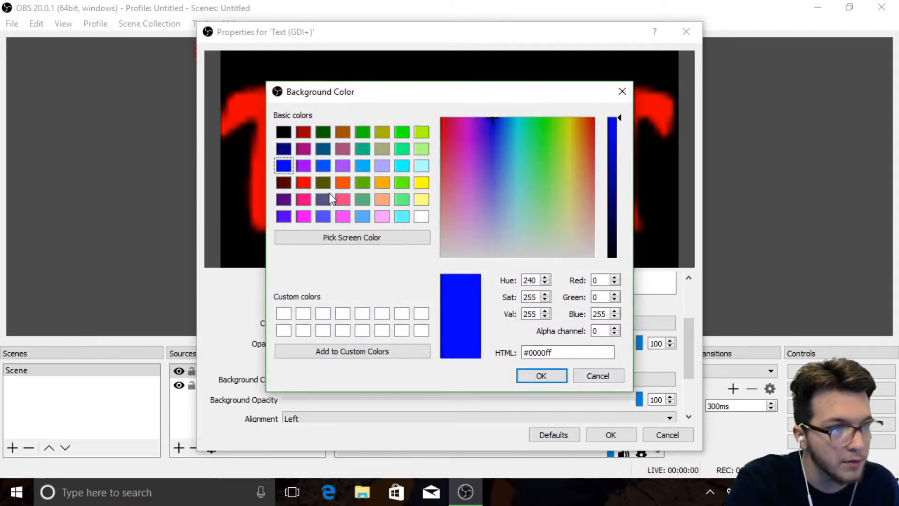
{"action": "left_click", "coordinate": [542, 376]}
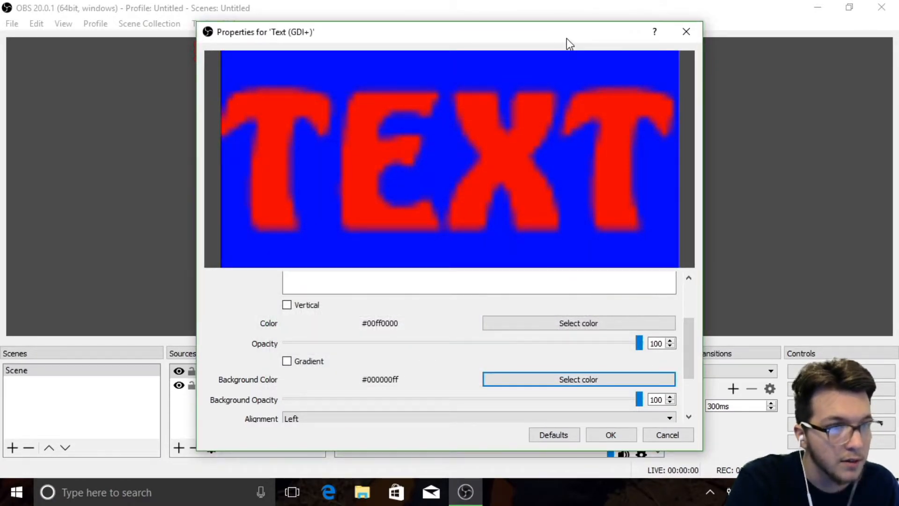
Step: Uncover the canvas and move the text source to the empty area right of the webcam image, near the top edge
{"action": "left_click_drag", "start_coordinate": [567, 39], "coordinate": [674, 222]}
{"action": "left_click_drag", "start_coordinate": [215, 51], "coordinate": [519, 87]}
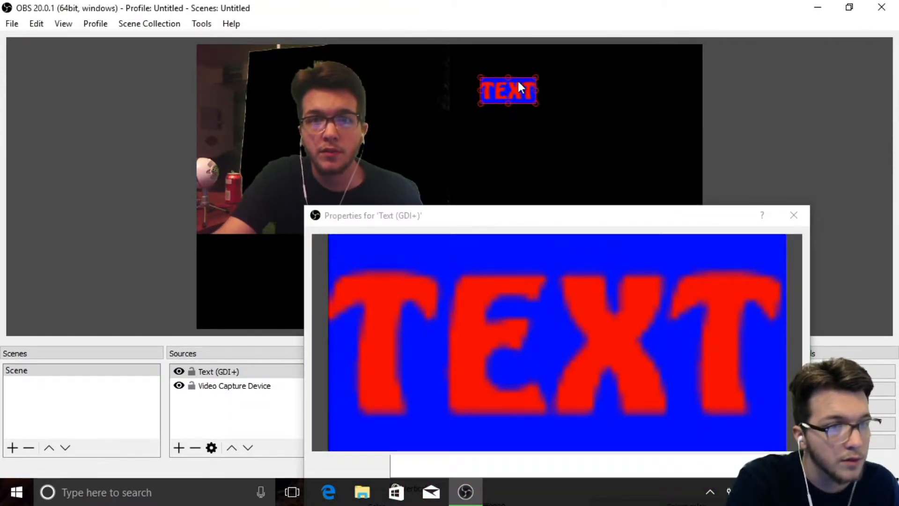
{"action": "left_click_drag", "start_coordinate": [538, 218], "coordinate": [534, 62]}
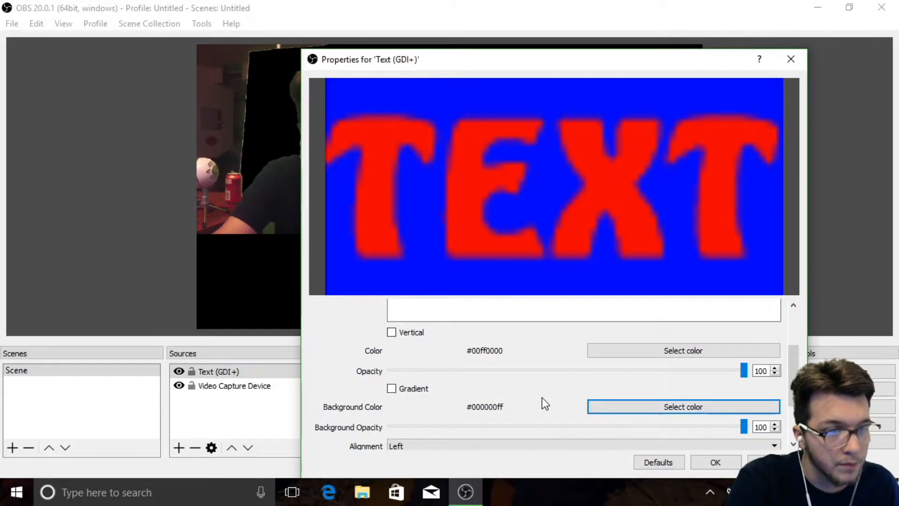
Step: Set the text alignment to Right, enable a yellow (#ffff00) outline, and accept the text properties
{"action": "scroll", "coordinate": [541, 398], "scroll_direction": "down", "scroll_amount": 3}
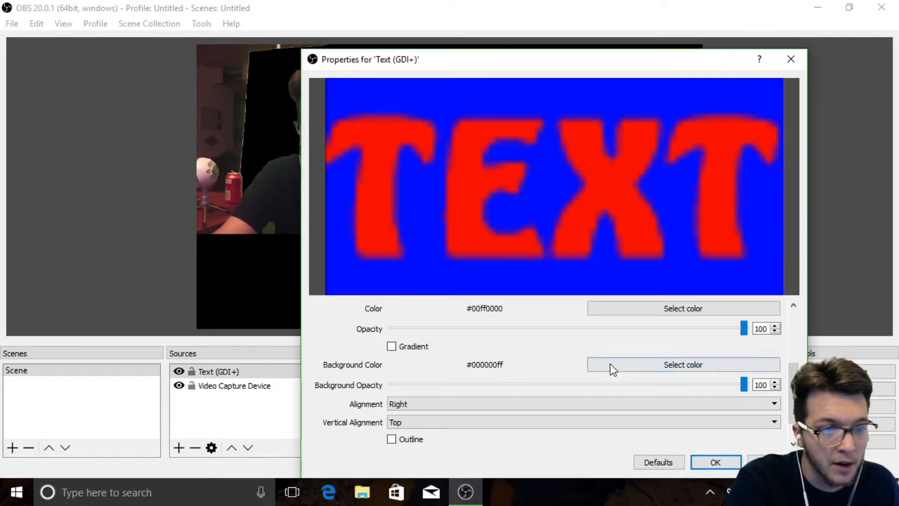
{"action": "left_click", "coordinate": [403, 440]}
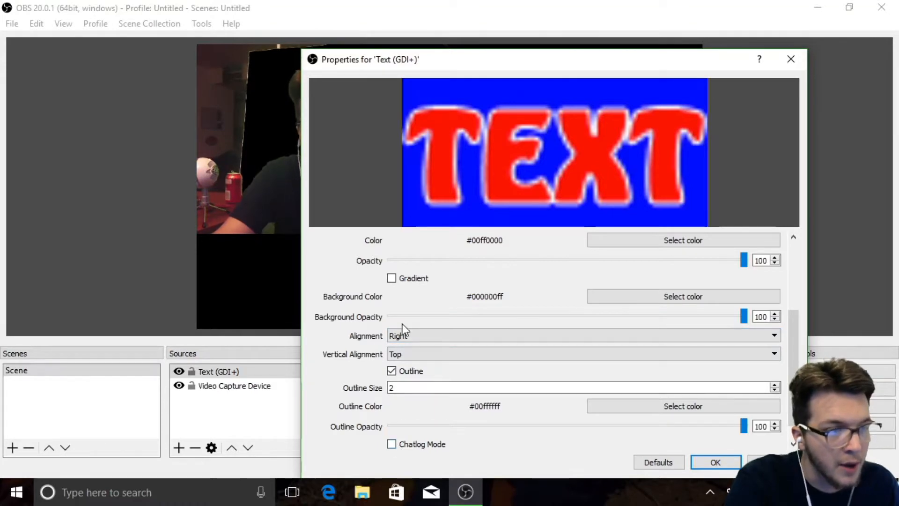
{"action": "left_click", "coordinate": [651, 406]}
{"action": "left_click", "coordinate": [526, 211]}
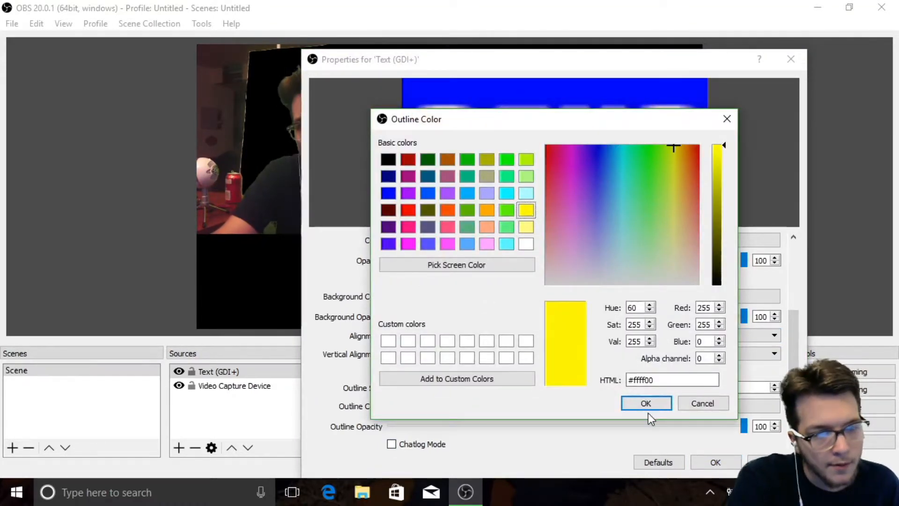
{"action": "left_click", "coordinate": [647, 404]}
{"action": "left_click", "coordinate": [715, 462]}
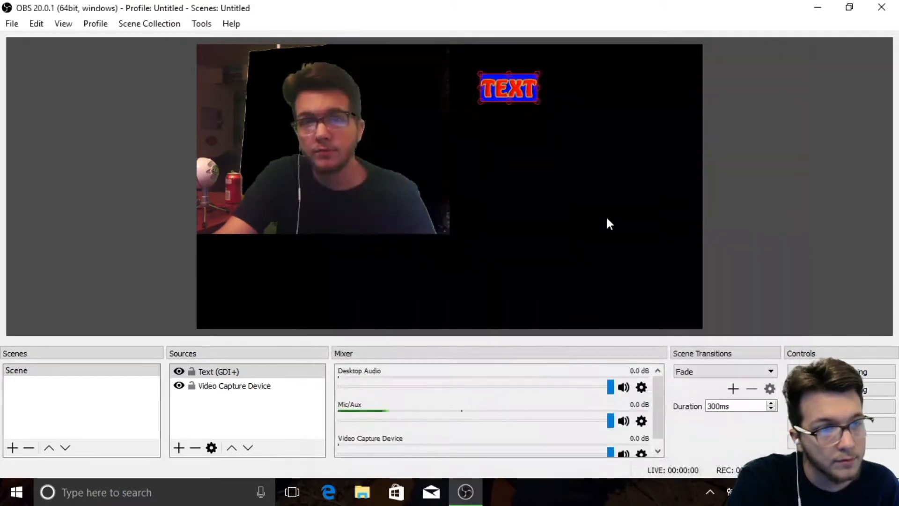
Step: Enlarge the text source on the canvas and add a Scroll filter to it, keeping the default filter name
{"action": "left_click_drag", "start_coordinate": [541, 102], "coordinate": [552, 123]}
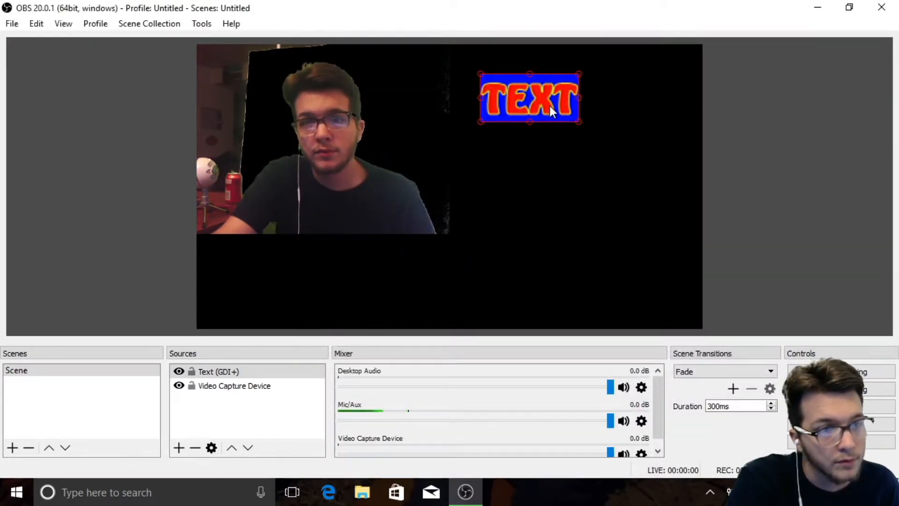
{"action": "right_click", "coordinate": [550, 107]}
{"action": "right_click", "coordinate": [269, 372]}
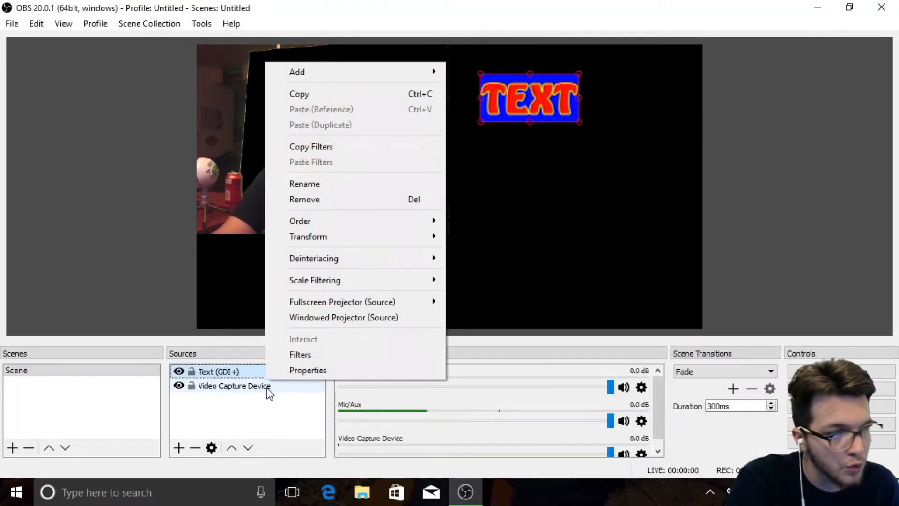
{"action": "left_click", "coordinate": [304, 354]}
{"action": "right_click", "coordinate": [457, 168]}
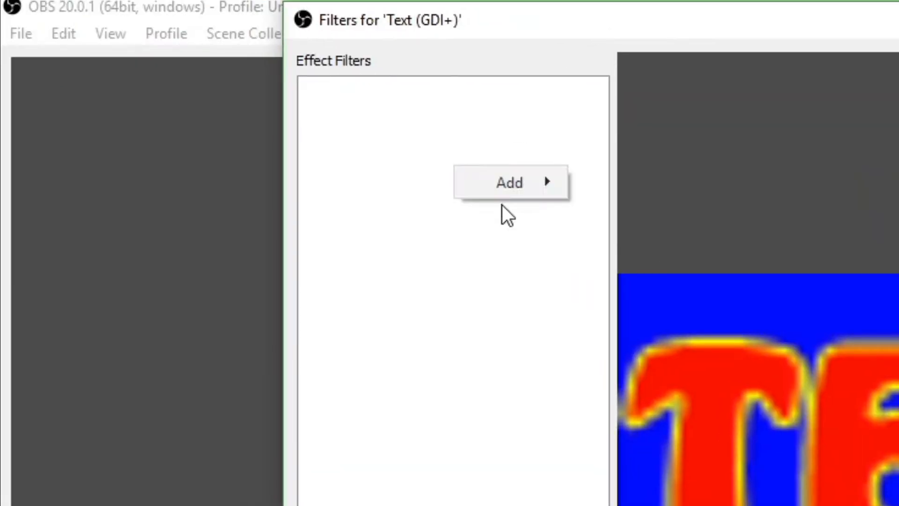
{"action": "mouse_move", "coordinate": [525, 184]}
{"action": "left_click", "coordinate": [646, 403]}
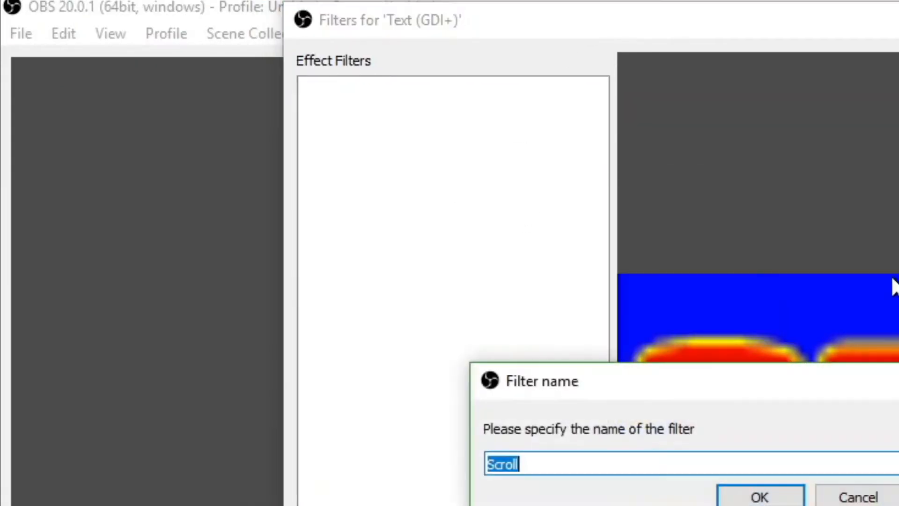
{"action": "left_click", "coordinate": [771, 489]}
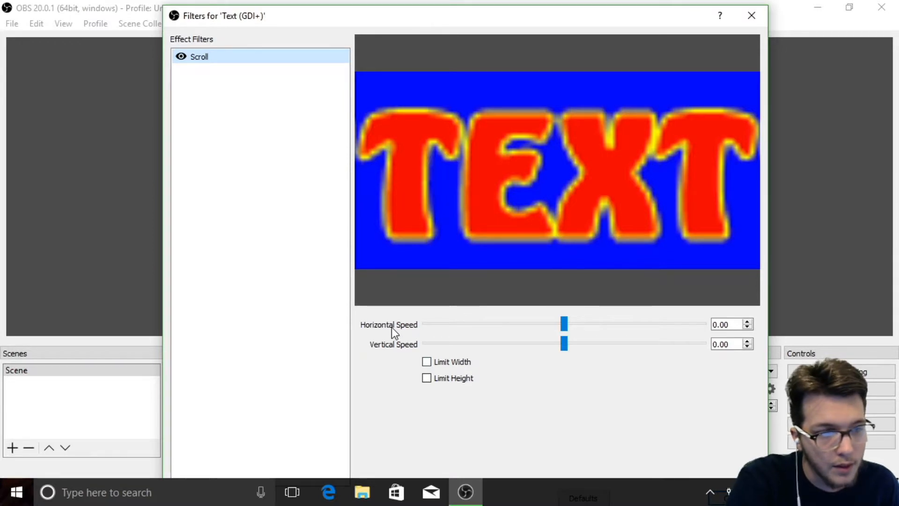
Step: Set the Scroll filter's horizontal speed to about 61 and close the text source's filters
{"action": "left_click_drag", "start_coordinate": [564, 324], "coordinate": [583, 324]}
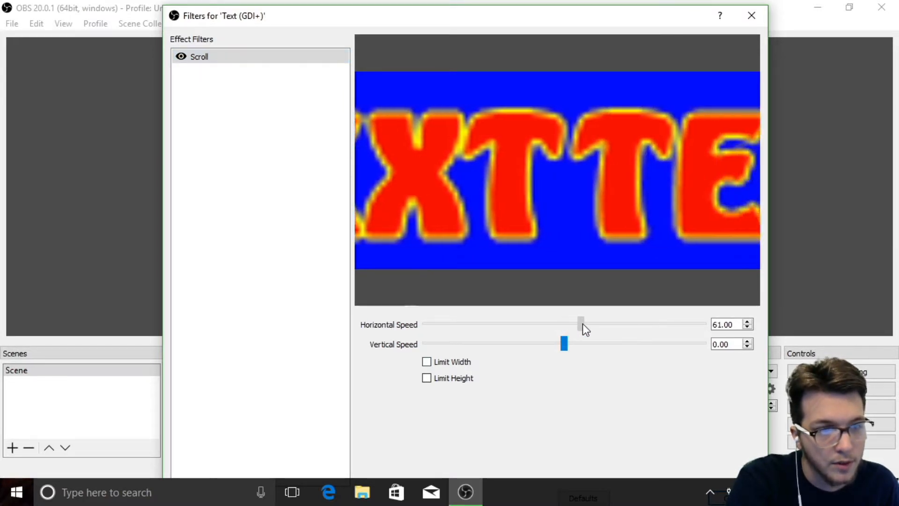
{"action": "left_click_drag", "start_coordinate": [603, 17], "coordinate": [536, 105]}
{"action": "left_click", "coordinate": [685, 104]}
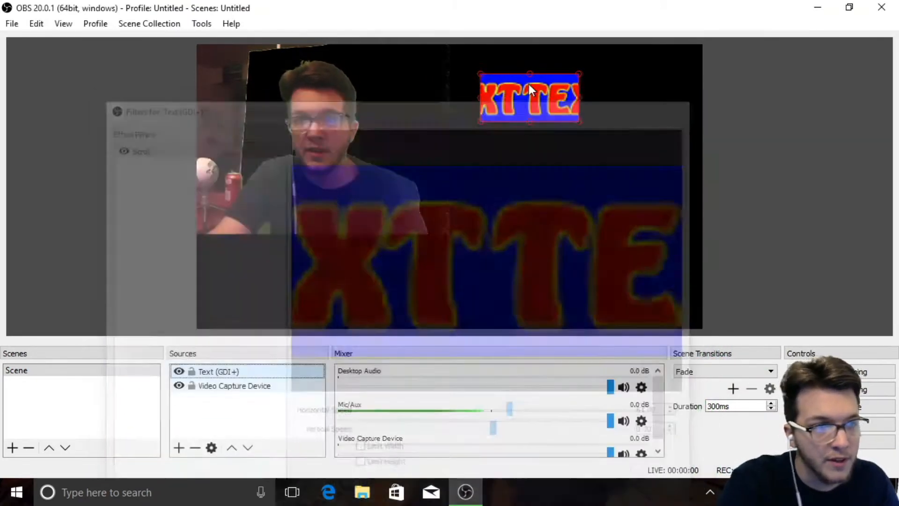
Step: Add a long run of spaces after TEXT in the source's text, then shift the widened source left and scale it from its upper-left corner
{"action": "right_click", "coordinate": [245, 370]}
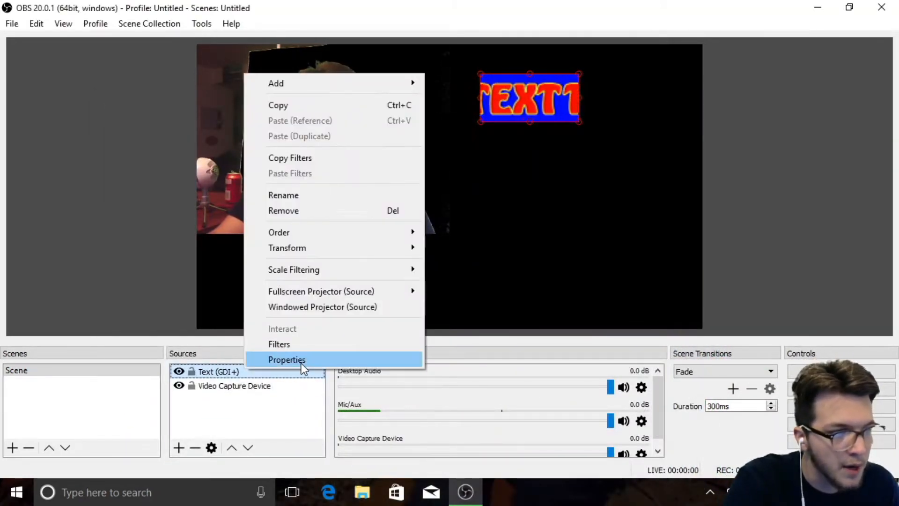
{"action": "left_click", "coordinate": [286, 359]}
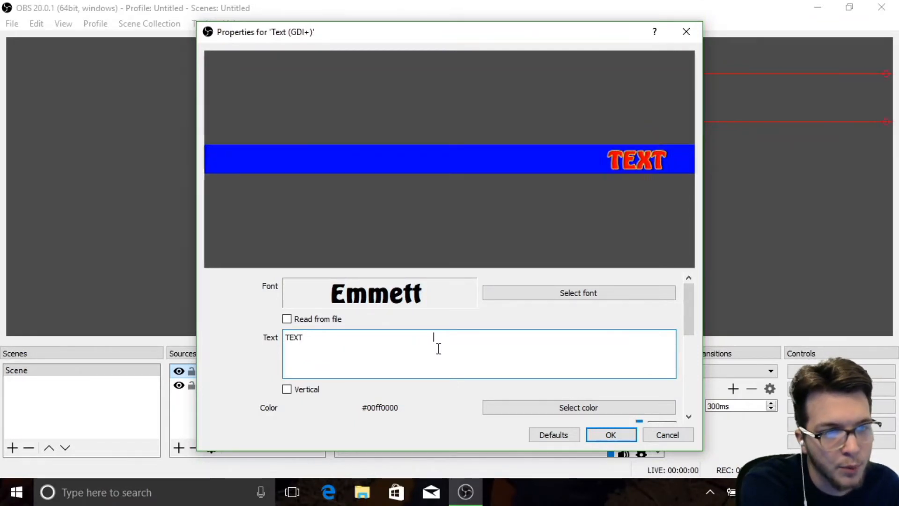
{"action": "left_click", "coordinate": [599, 434]}
{"action": "left_click_drag", "start_coordinate": [536, 132], "coordinate": [393, 127]}
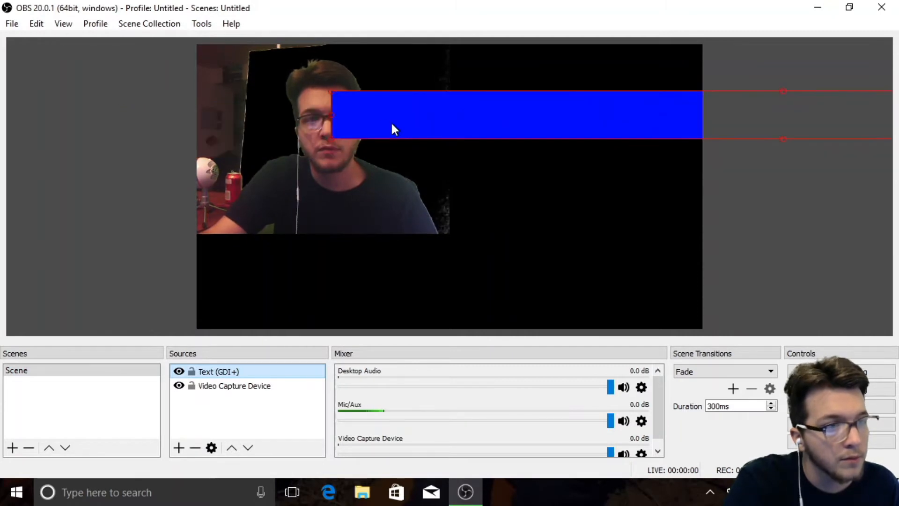
{"action": "left_click_drag", "start_coordinate": [333, 91], "coordinate": [463, 155]}
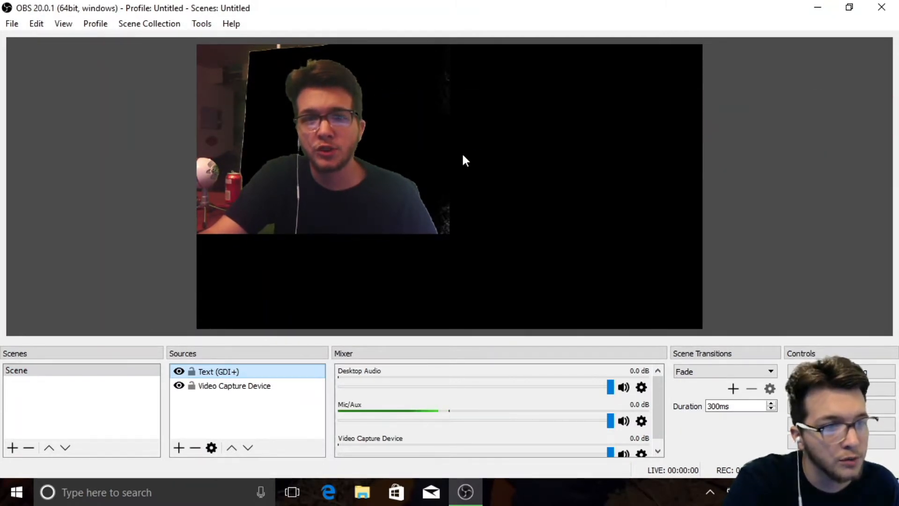
Step: Check the text source's properties and its scrolling preview without changing any setting
{"action": "right_click", "coordinate": [241, 374]}
{"action": "left_click", "coordinate": [223, 372]}
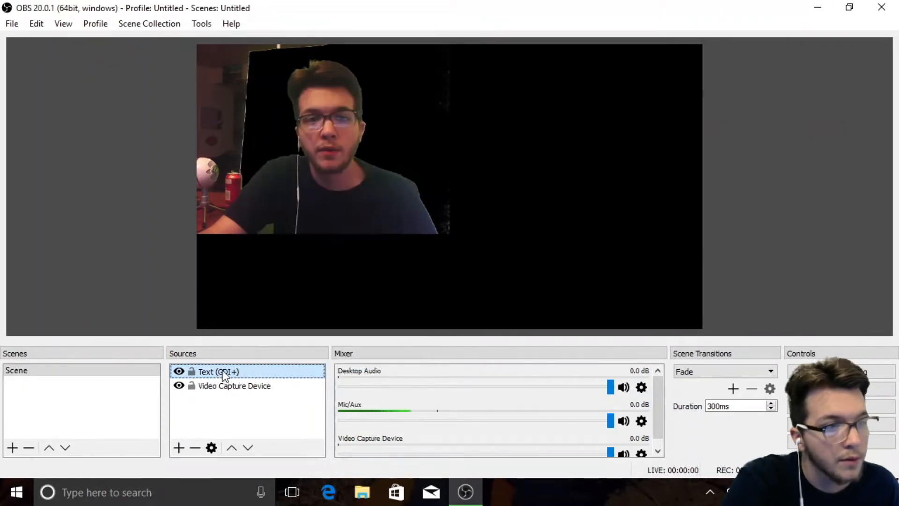
{"action": "double_click", "coordinate": [223, 371]}
{"action": "left_click", "coordinate": [609, 435]}
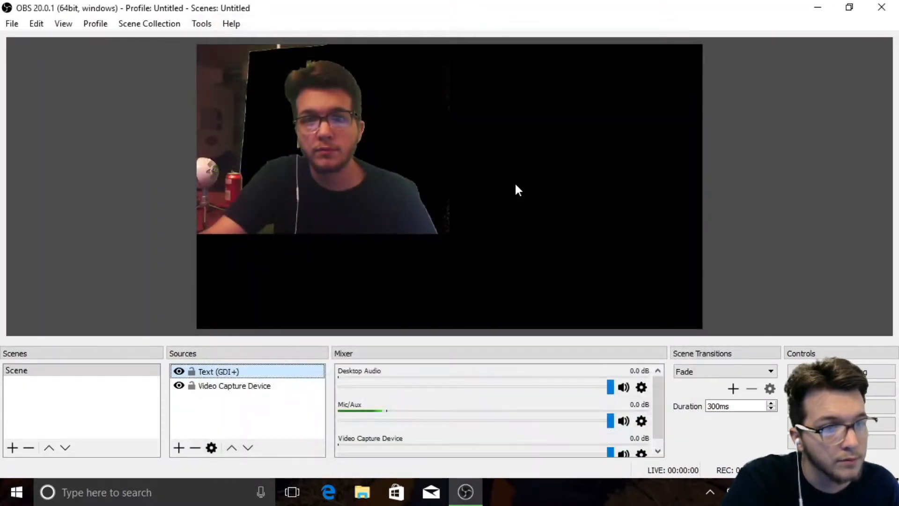
{"action": "right_click", "coordinate": [237, 372]}
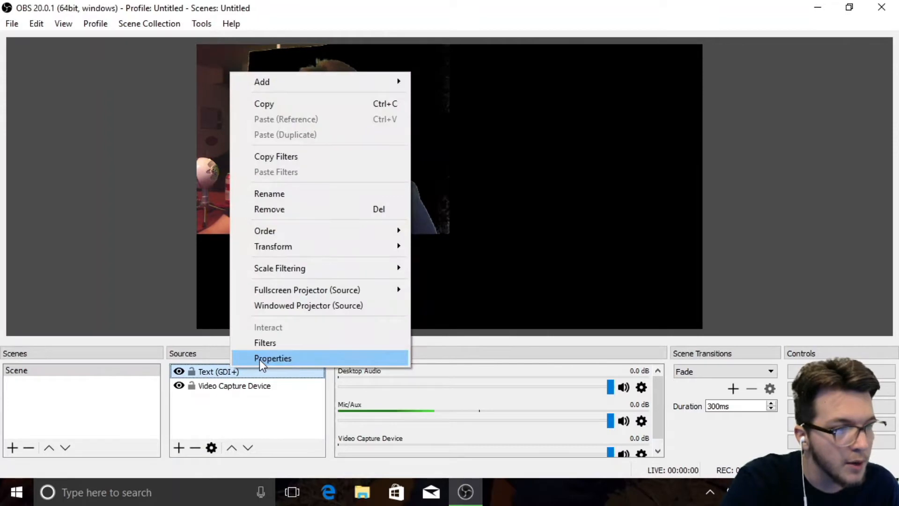
{"action": "left_click", "coordinate": [259, 359]}
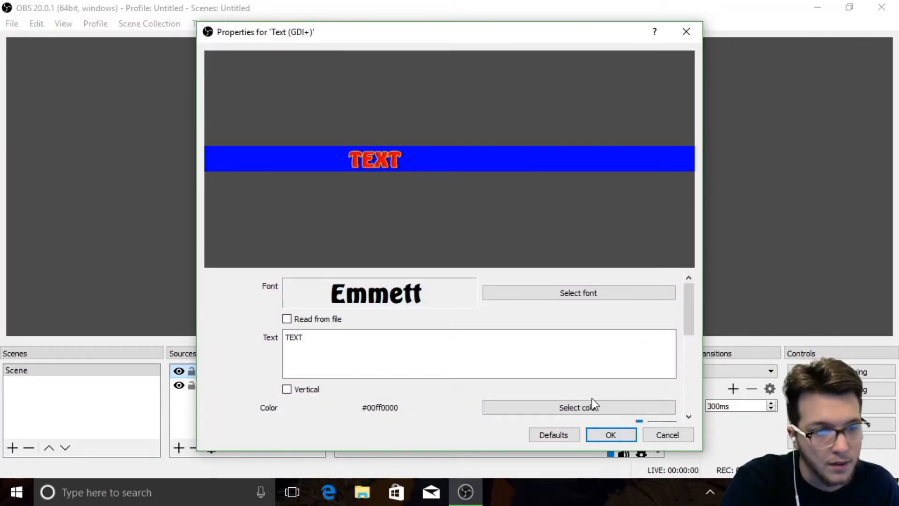
{"action": "left_click", "coordinate": [612, 436]}
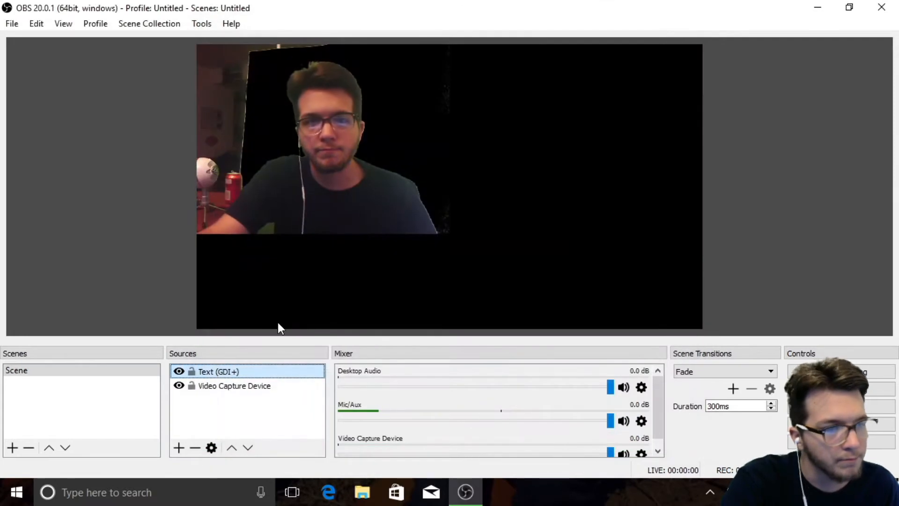
{"action": "left_click", "coordinate": [12, 24]}
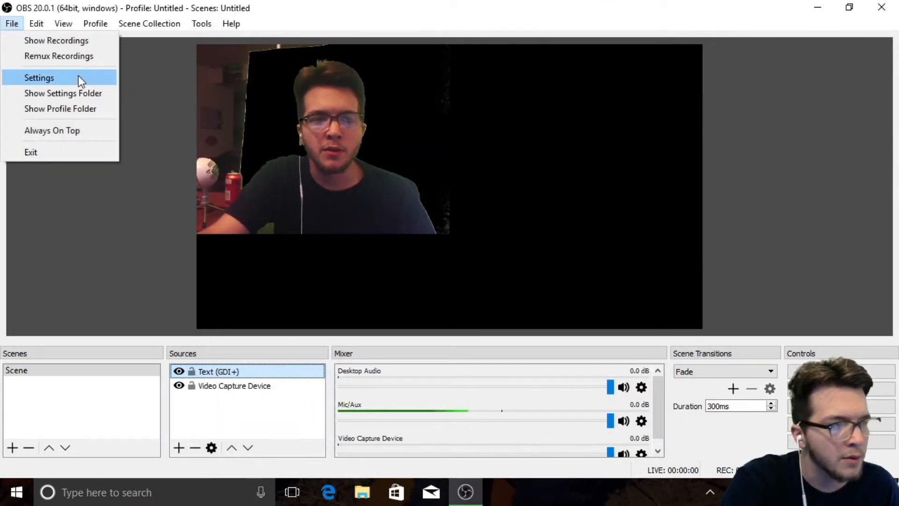
{"action": "left_click", "coordinate": [224, 414]}
{"action": "left_click", "coordinate": [241, 372]}
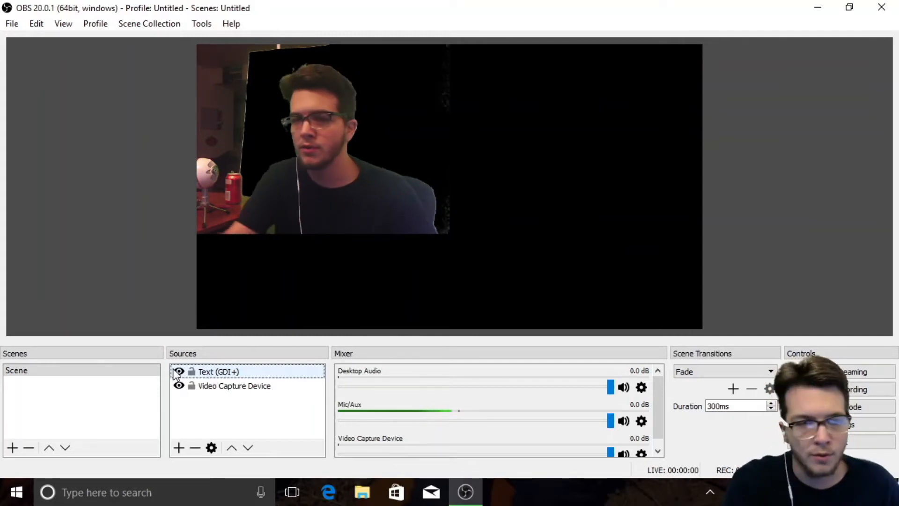
Step: Add a new Image source using birdie.png and place it in the empty area right of the webcam image
{"action": "right_click", "coordinate": [232, 419]}
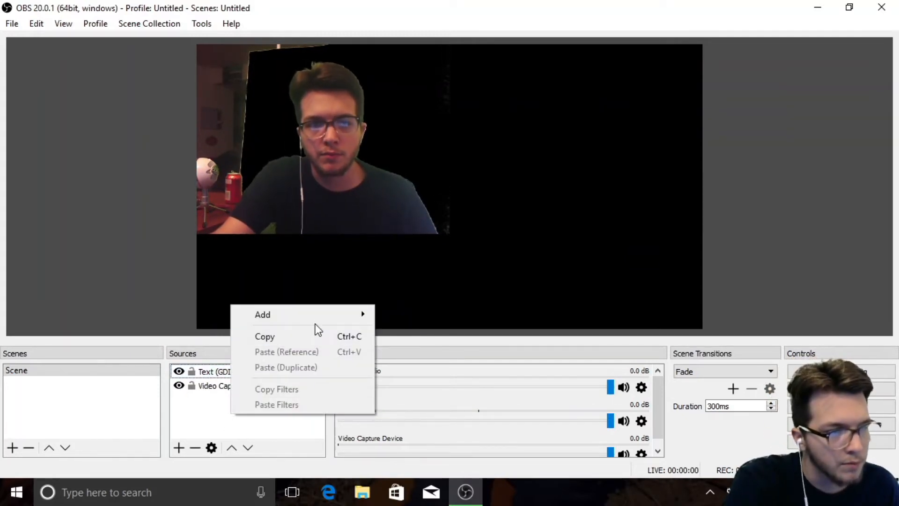
{"action": "mouse_move", "coordinate": [317, 317]}
{"action": "left_click", "coordinate": [445, 389]}
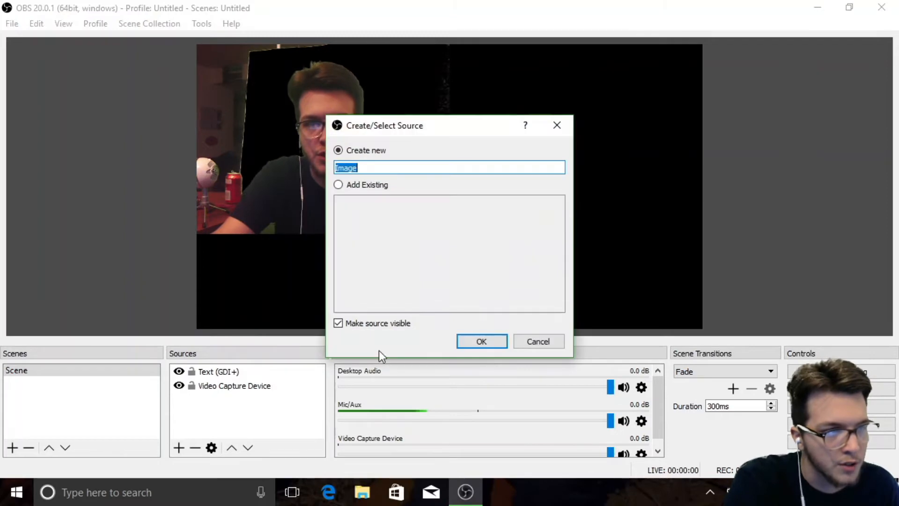
{"action": "left_click", "coordinate": [489, 344]}
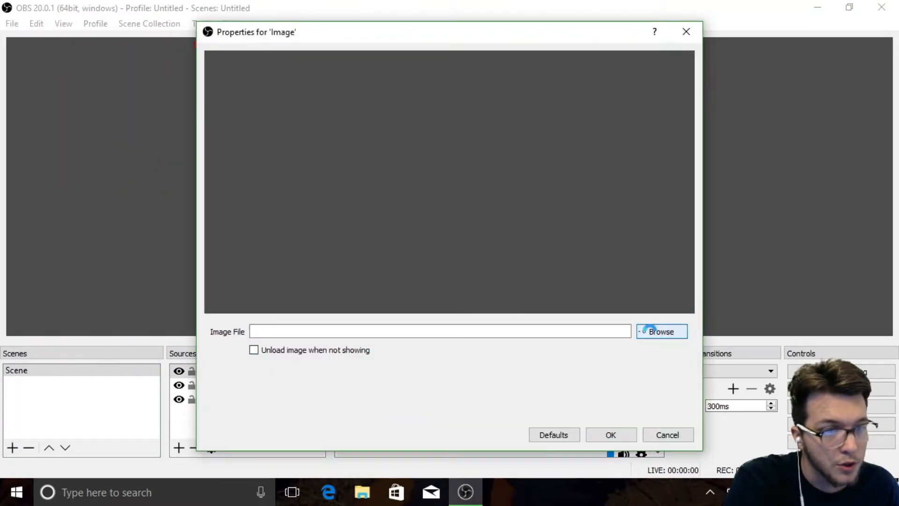
{"action": "left_click", "coordinate": [660, 331]}
{"action": "double_click", "coordinate": [591, 258]}
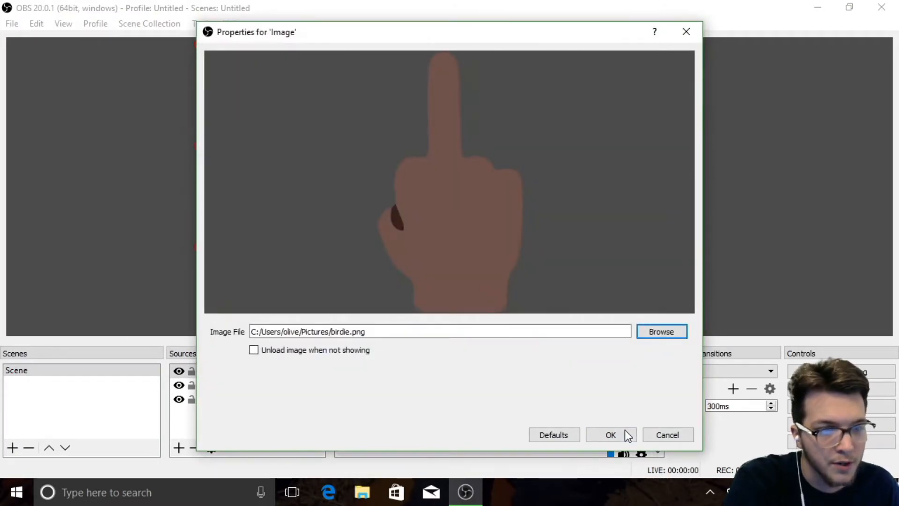
{"action": "left_click", "coordinate": [629, 434]}
{"action": "left_click_drag", "start_coordinate": [364, 179], "coordinate": [605, 211]}
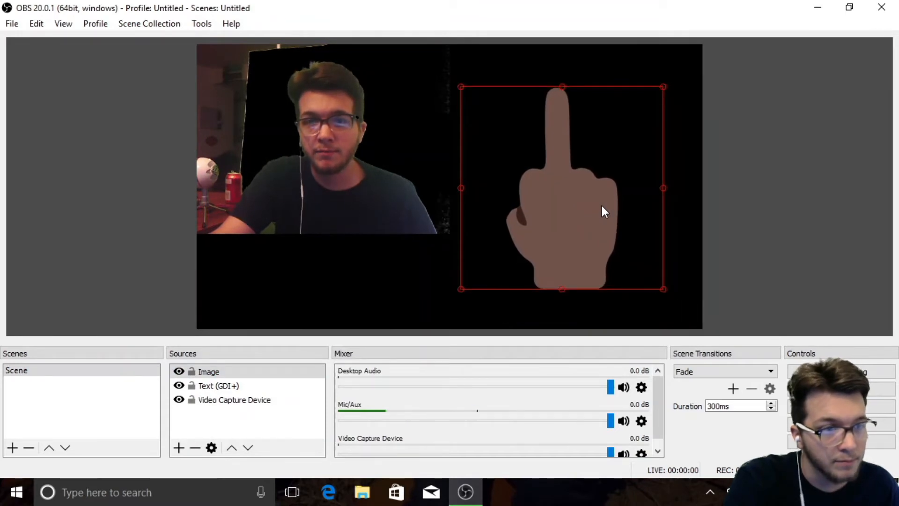
Step: Assign Ctrl + Z as the hotkey for Show 'Image' in the hotkey settings
{"action": "left_click", "coordinate": [9, 24]}
{"action": "left_click", "coordinate": [85, 78]}
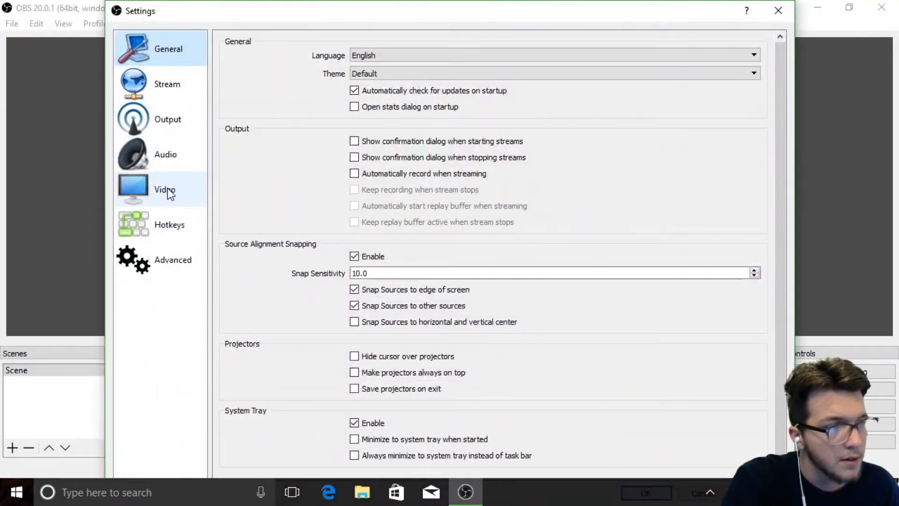
{"action": "left_click", "coordinate": [181, 218]}
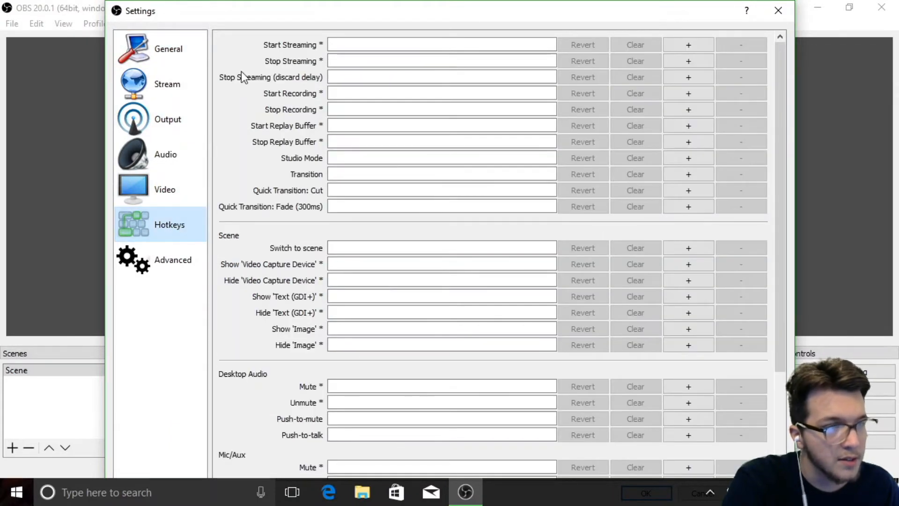
{"action": "scroll", "coordinate": [256, 239], "scroll_direction": "down", "scroll_amount": 2}
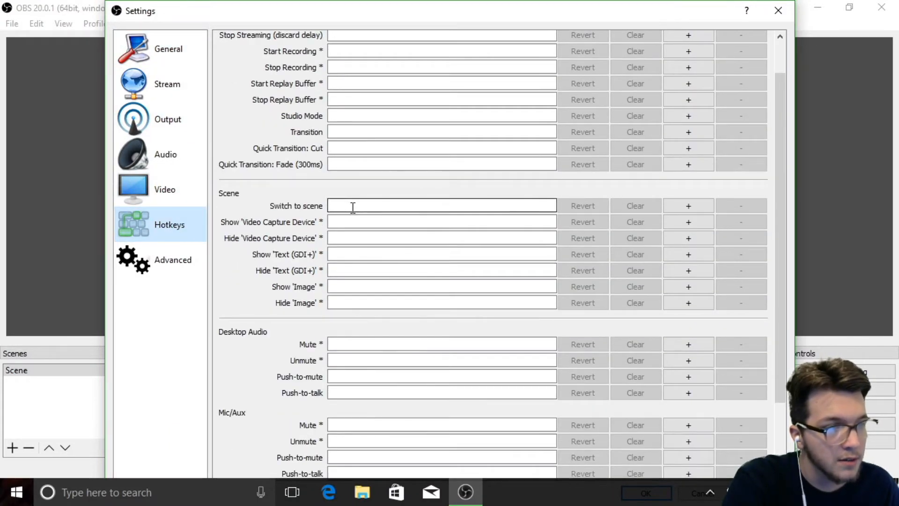
{"action": "left_click", "coordinate": [342, 287]}
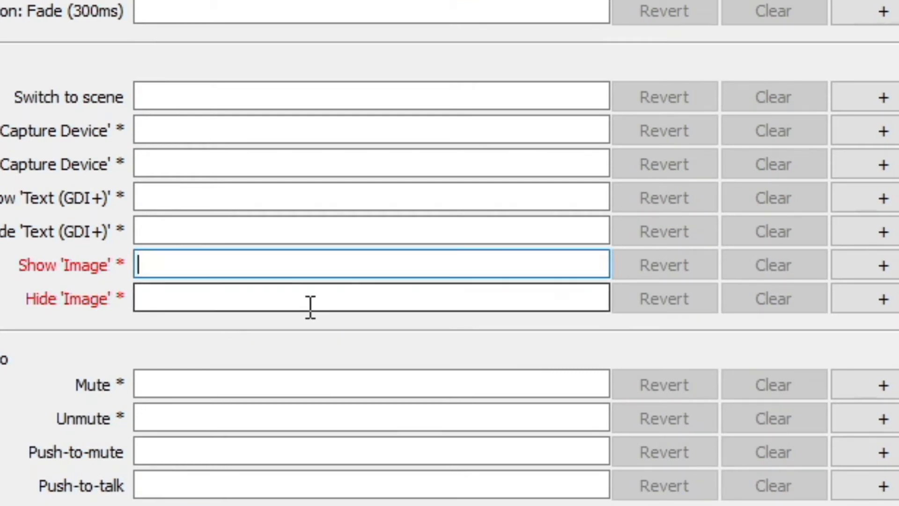
{"action": "key", "text": "ctrl"}
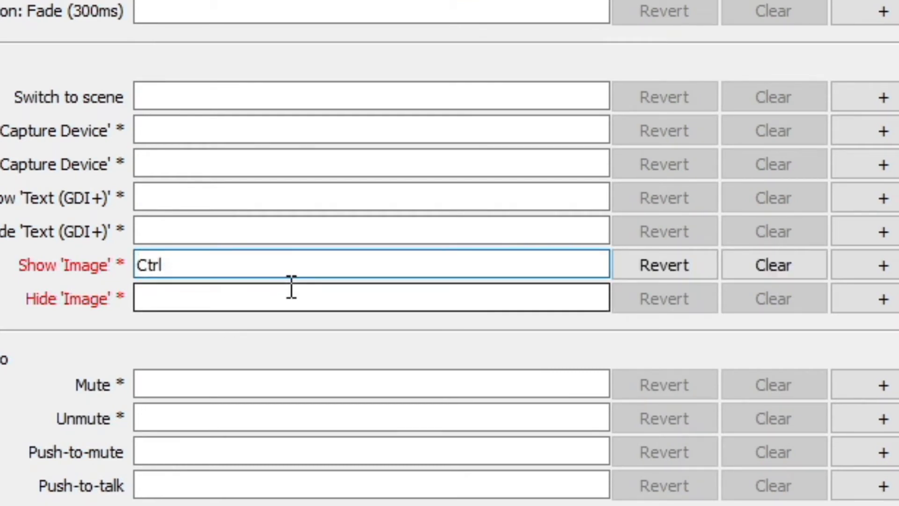
{"action": "left_click", "coordinate": [733, 273]}
{"action": "left_click", "coordinate": [315, 255]}
{"action": "key", "text": "ctrl+z"}
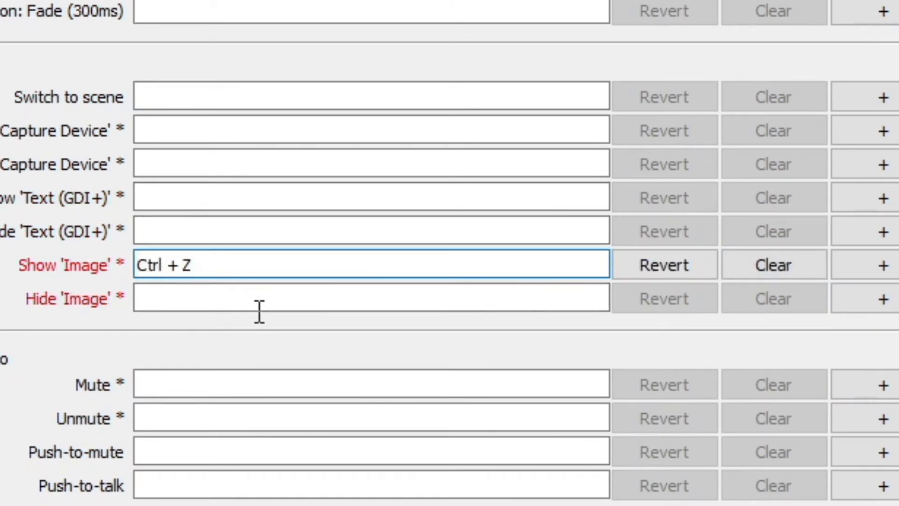
Step: Assign Ctrl + X as the hotkey for Hide 'Image' and accept the settings
{"action": "left_click", "coordinate": [261, 306]}
{"action": "key", "text": "ctrl"}
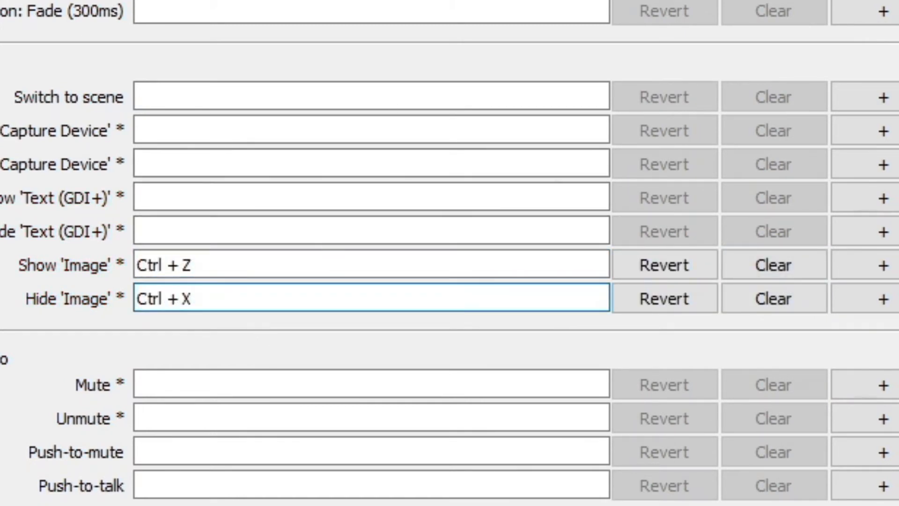
{"action": "scroll", "coordinate": [450, 253], "scroll_direction": "up", "scroll_amount": 2}
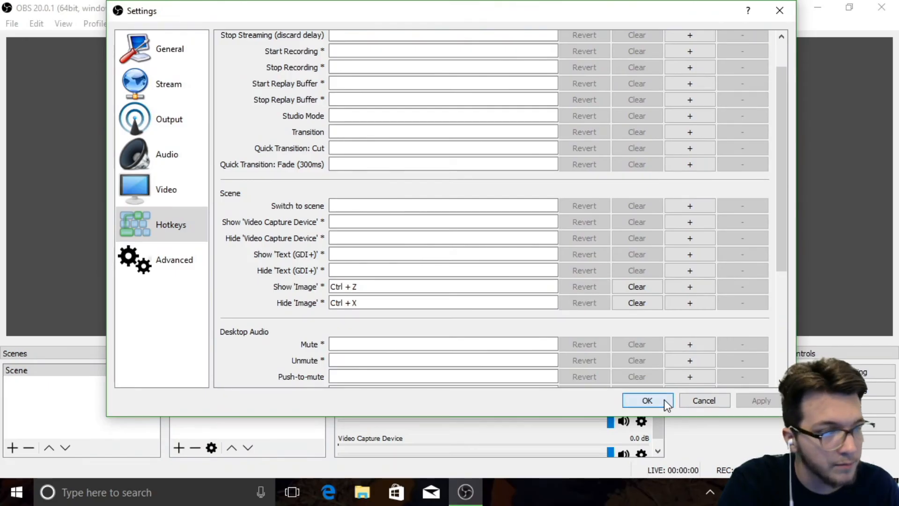
{"action": "left_click", "coordinate": [838, 504]}
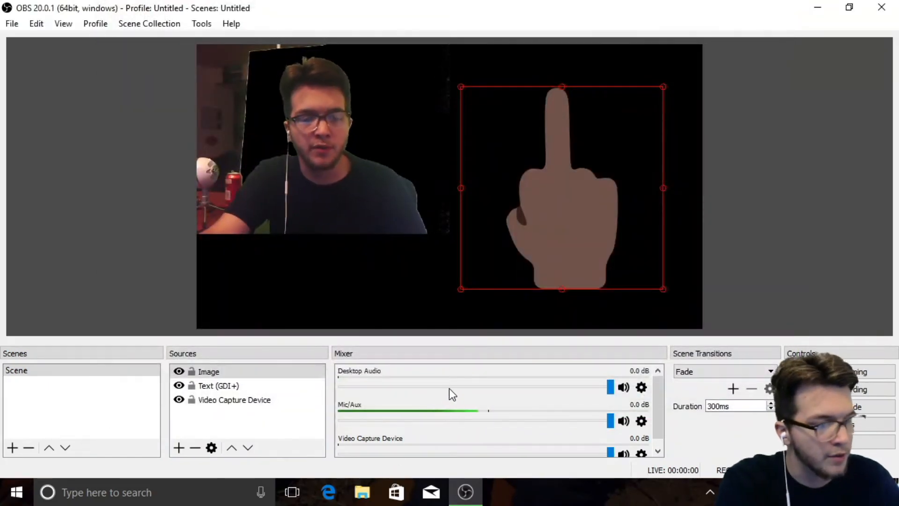
Step: Test the image hotkeys by hiding and showing the Image source several times, ending with it shown
{"action": "key", "text": "F2"}
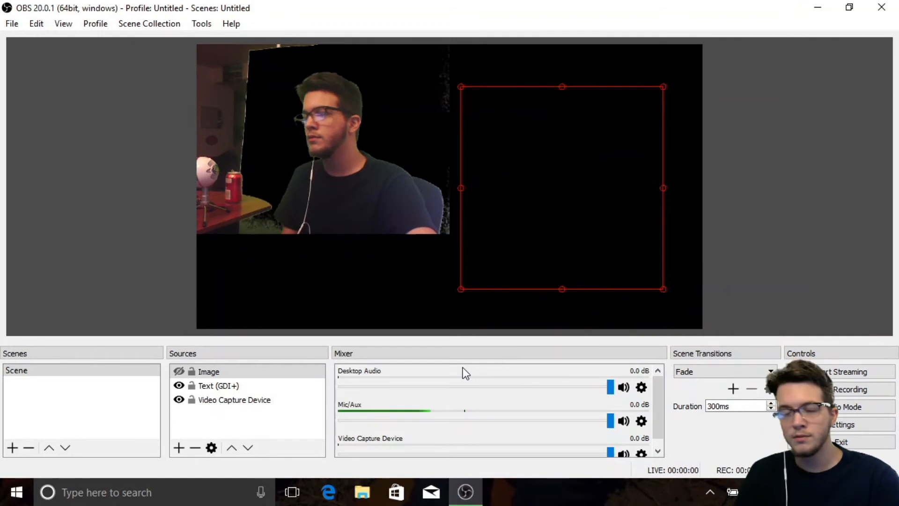
{"action": "key", "text": "F1"}
{"action": "key", "text": "F2"}
{"action": "key", "text": "F1"}
{"action": "key", "text": "F2"}
{"action": "key", "text": "F1"}
{"action": "key", "text": "F2"}
{"action": "key", "text": "F1"}
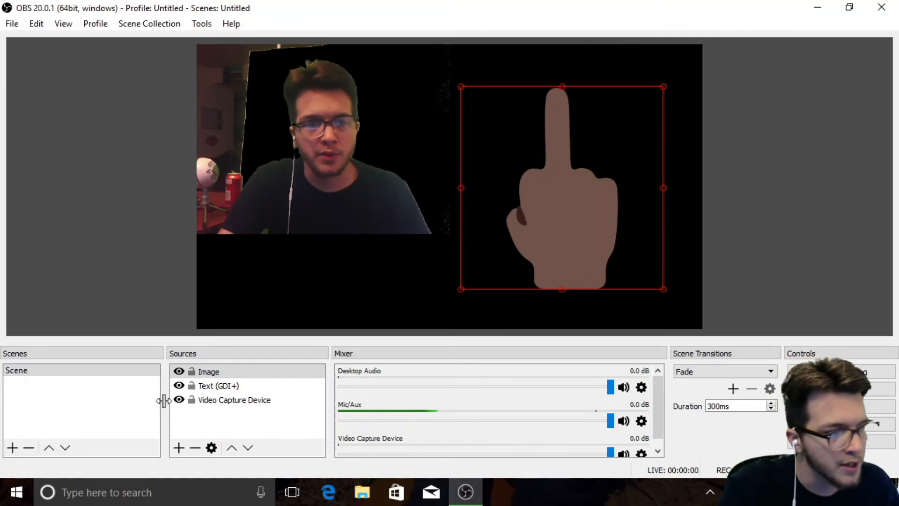
Step: Remove the Image source from the scene
{"action": "right_click", "coordinate": [225, 372]}
{"action": "left_click", "coordinate": [312, 215]}
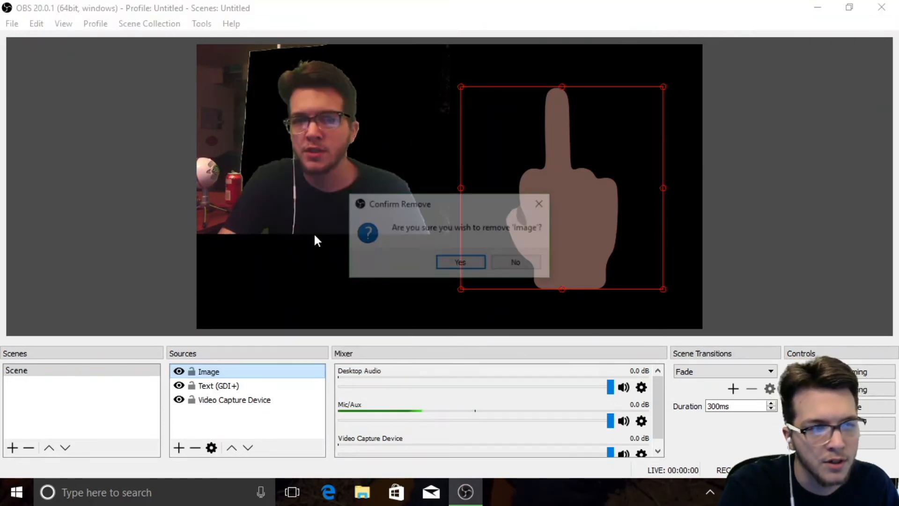
{"action": "left_click", "coordinate": [471, 267]}
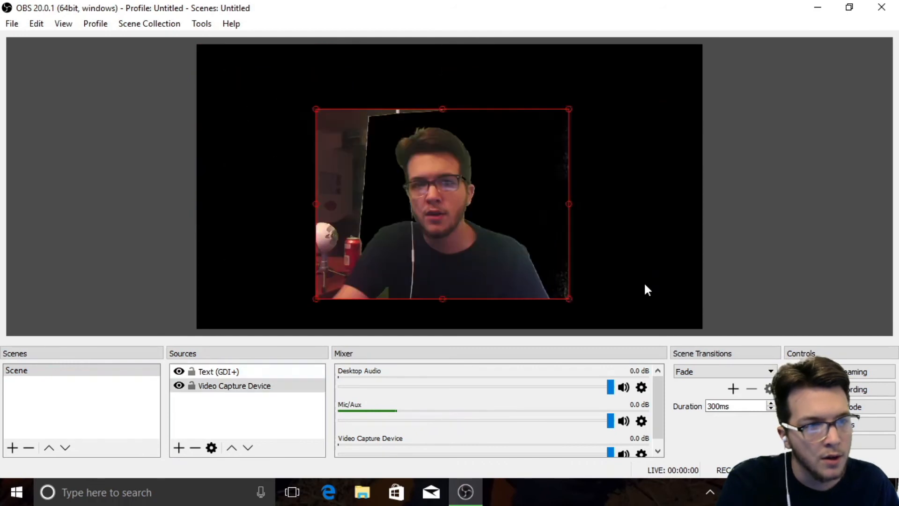
Step: Move the webcam source to the canvas's lower-right corner and shrink it to about one fifth of the canvas width
{"action": "mouse_move", "coordinate": [645, 284]}
{"action": "left_mouse_down"}
{"action": "mouse_move", "coordinate": [660, 272]}
{"action": "mouse_move", "coordinate": [654, 260]}
{"action": "mouse_move", "coordinate": [654, 269]}
{"action": "left_mouse_up"}
{"action": "left_click_drag", "start_coordinate": [454, 142], "coordinate": [607, 260]}
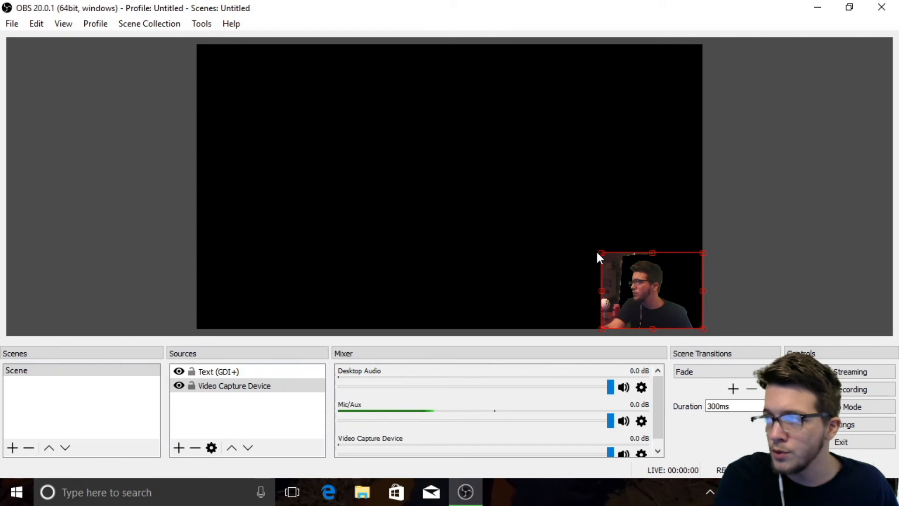